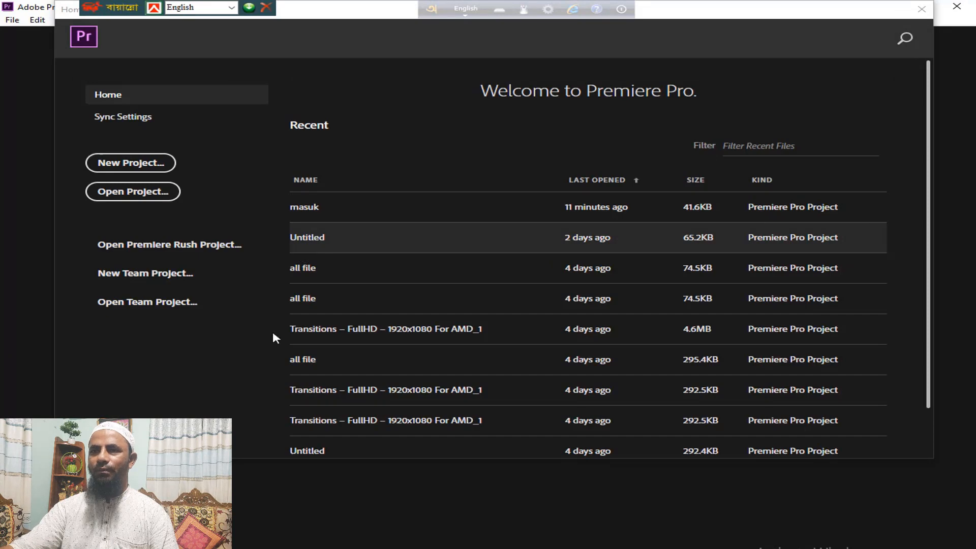
- Create a new project named "new video" on drive F: with the default general settings
left_click(128, 164)
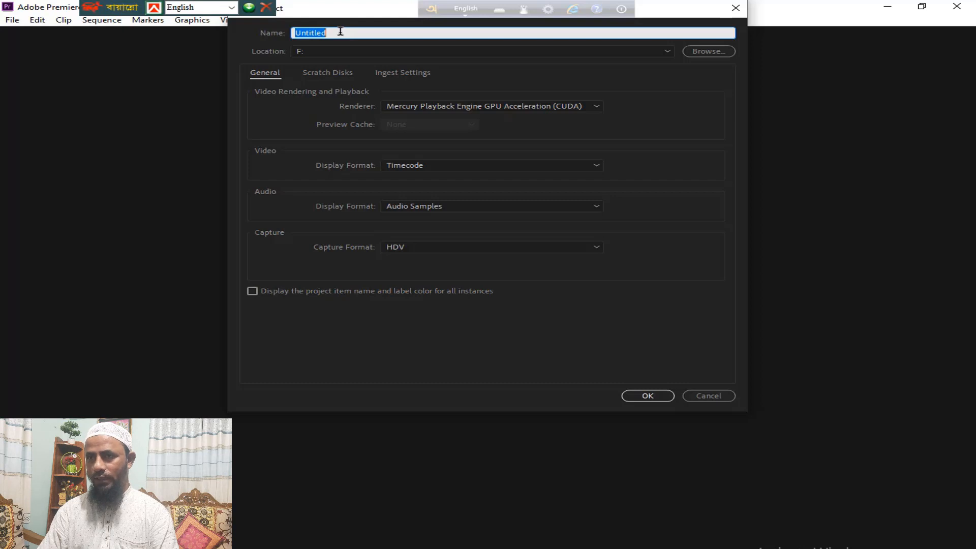
type("new ")
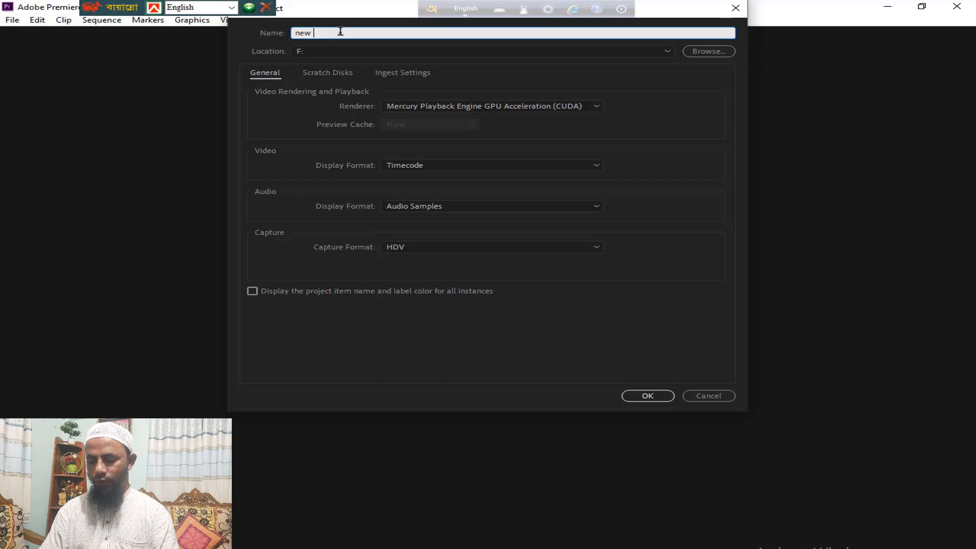
type("v")
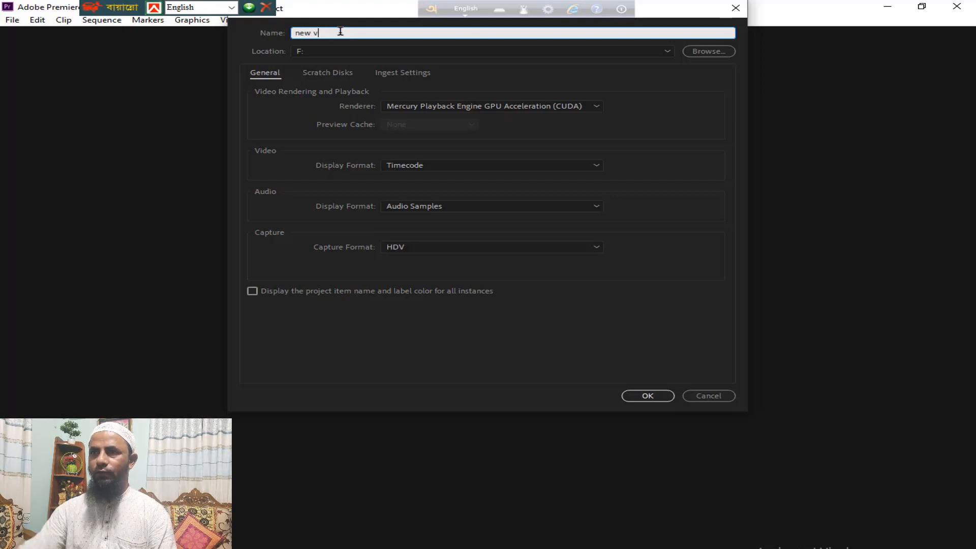
type("ideo")
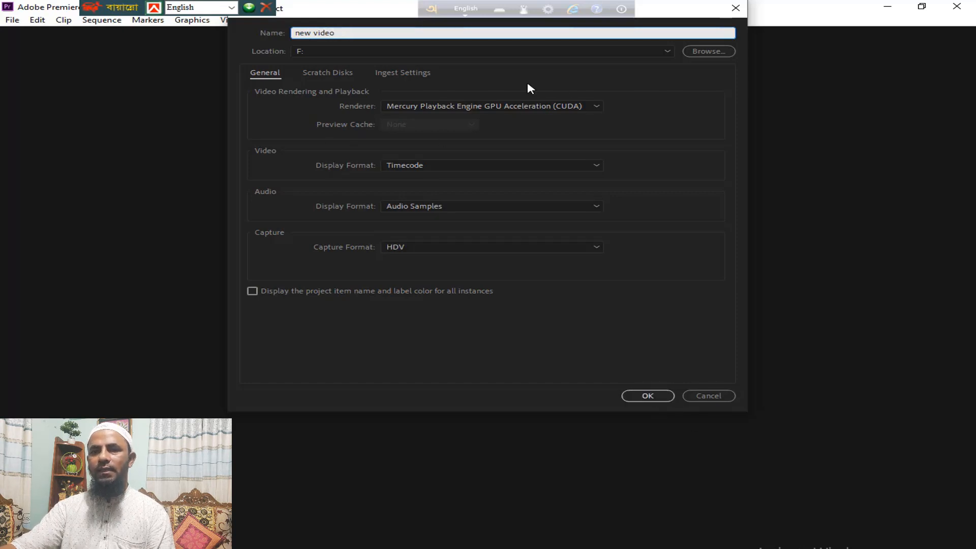
left_click(648, 396)
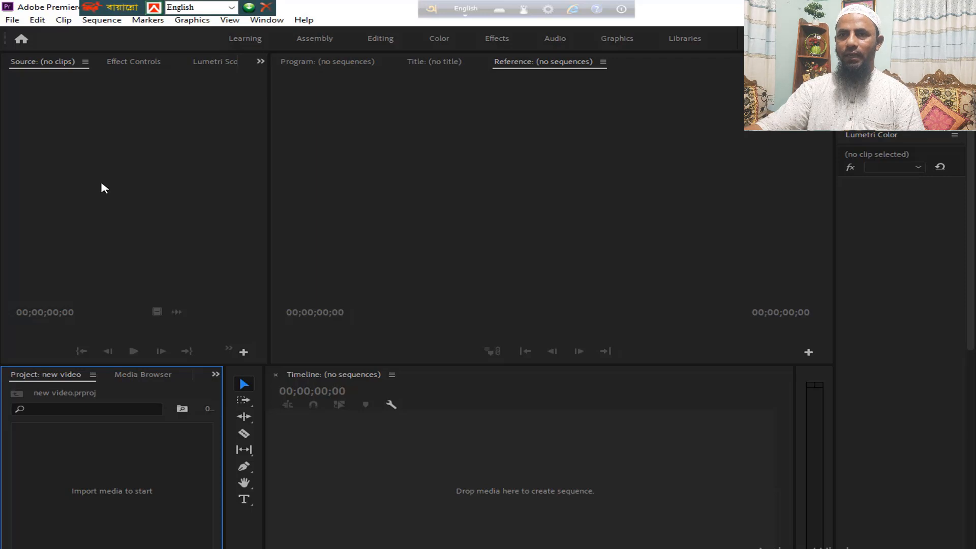
- Import the video clip back (15) from the MI PRO 2ND folder on drive E: into the project
left_click(10, 20)
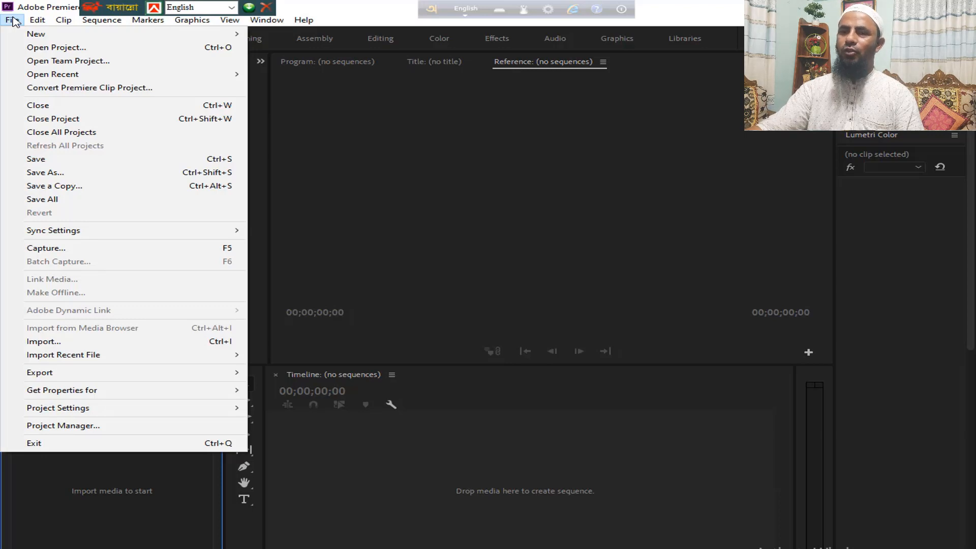
left_click(409, 438)
double_click(114, 495)
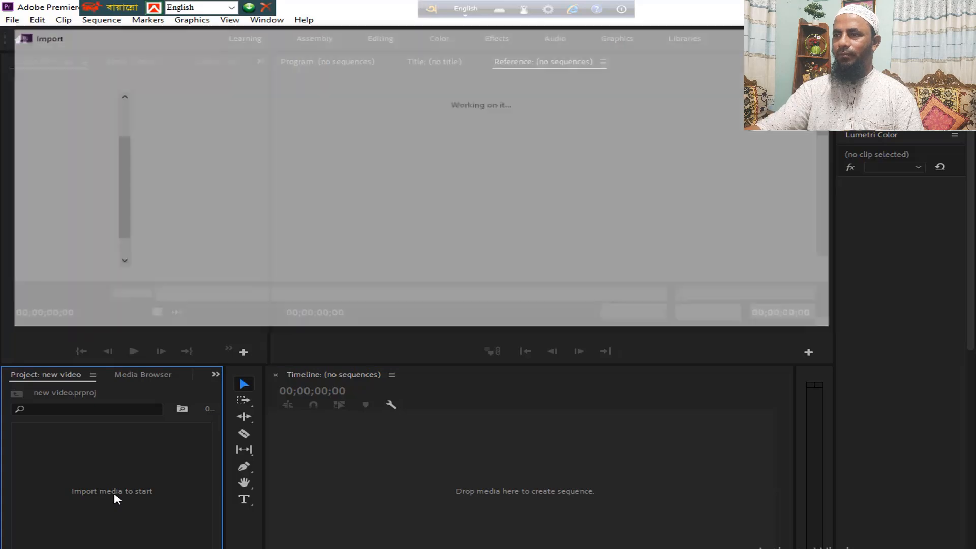
scroll(493, 193, "down", 3)
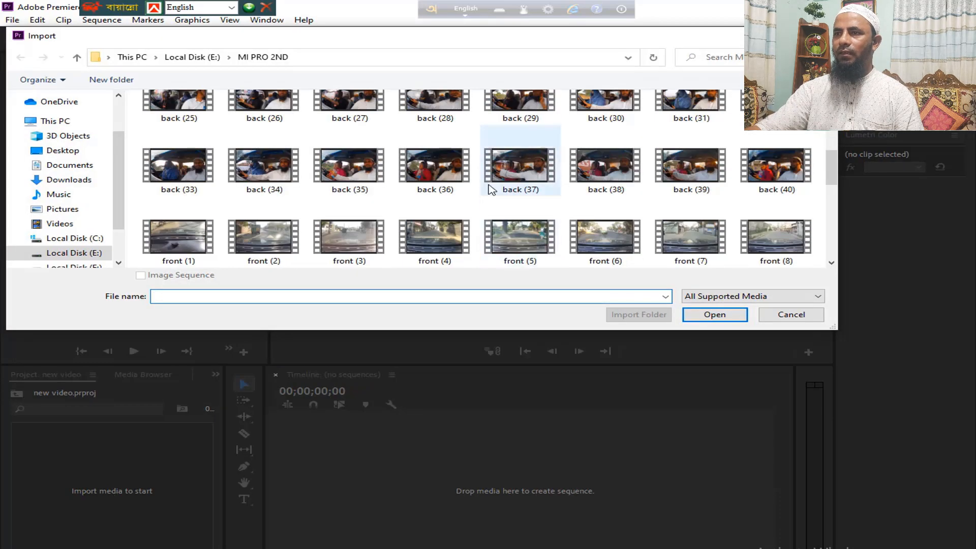
scroll(422, 153, "up", 3)
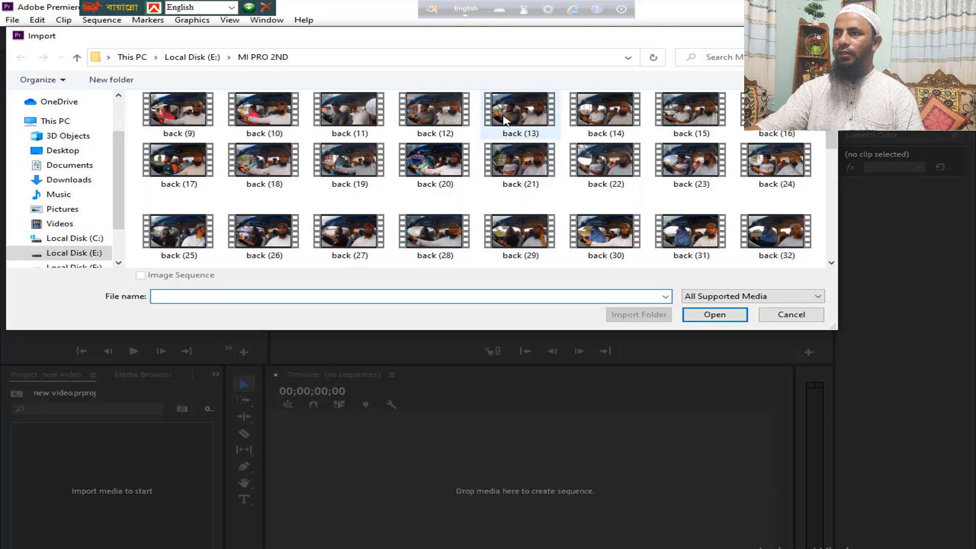
left_click(609, 120)
left_click(689, 121)
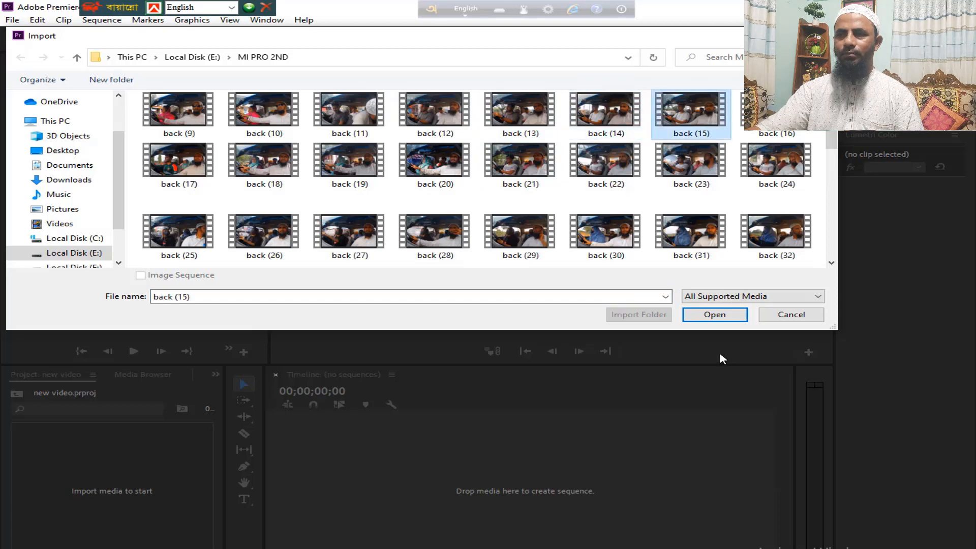
left_click(715, 315)
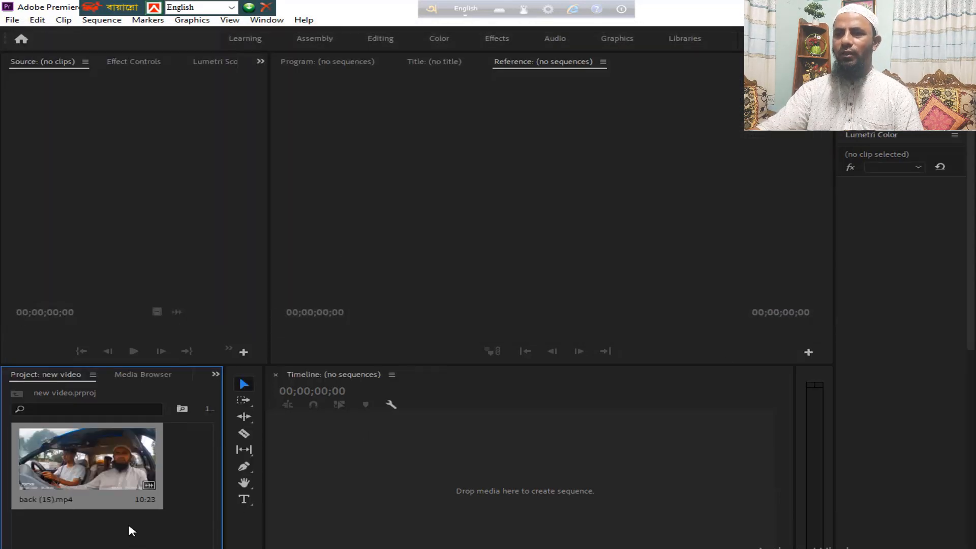
- Create a sequence by placing back (15).mp4 in the empty timeline, and open the timeline clip in the Source monitor
left_click(192, 518)
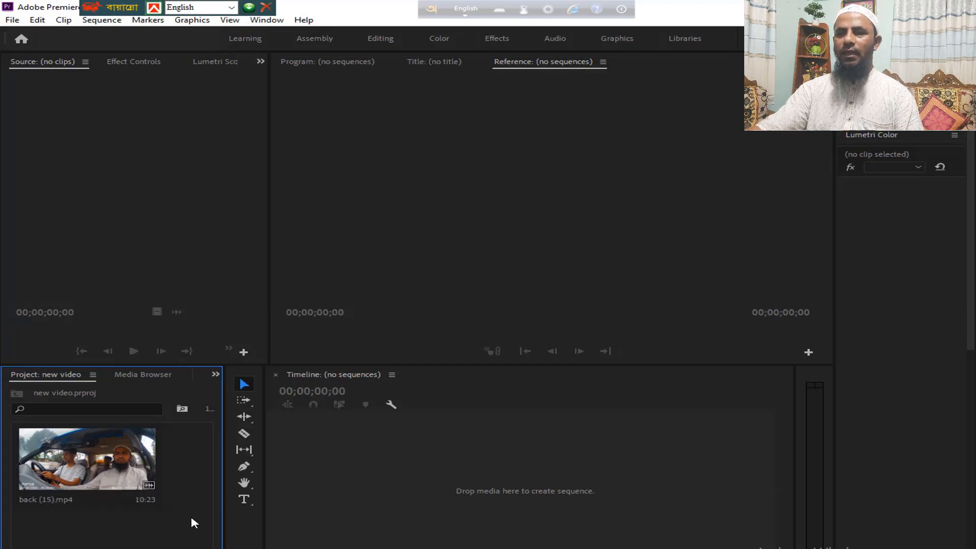
left_click(71, 466)
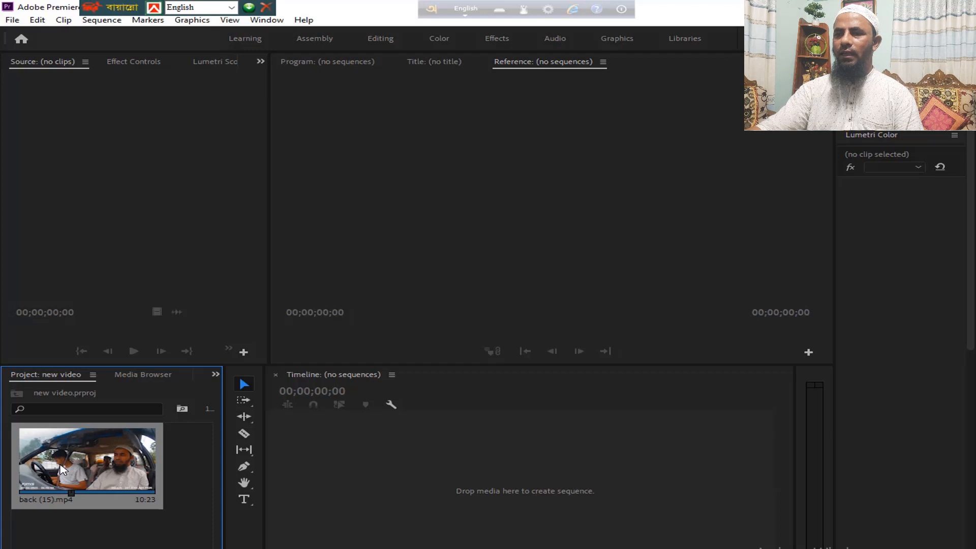
left_click_drag(60, 465, 489, 509)
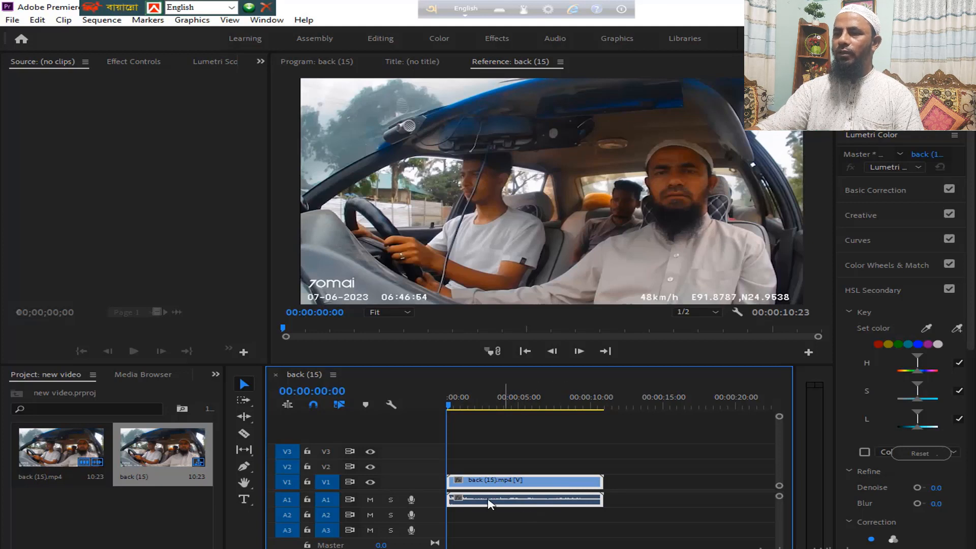
double_click(518, 482)
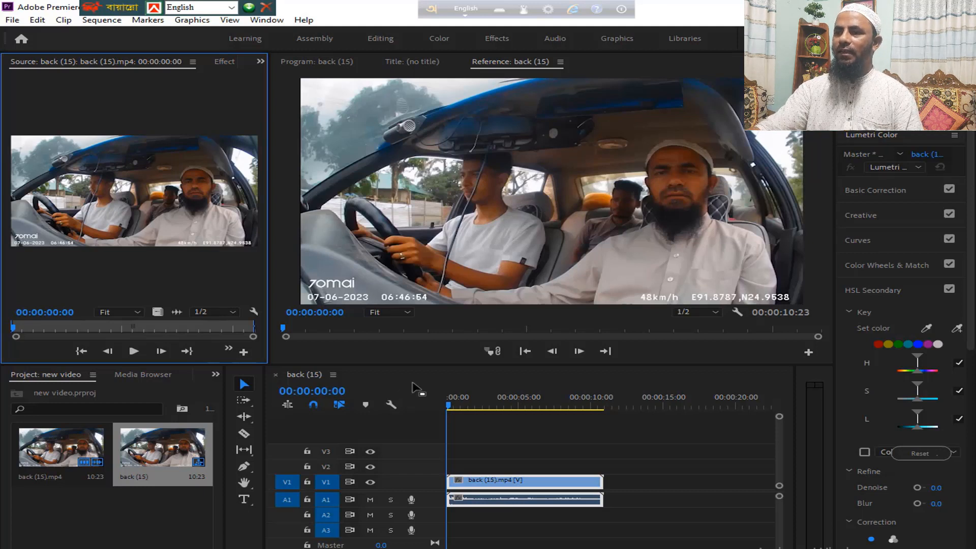
- Unlink the video and audio of the back (15).mp4 timeline clip and move the audio to track A2
left_click_drag(538, 485, 517, 485)
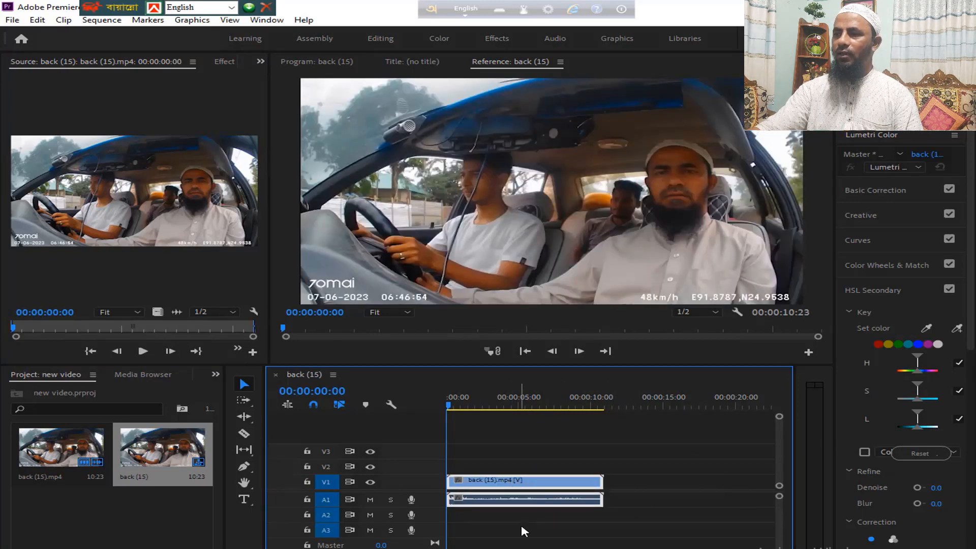
right_click(540, 484)
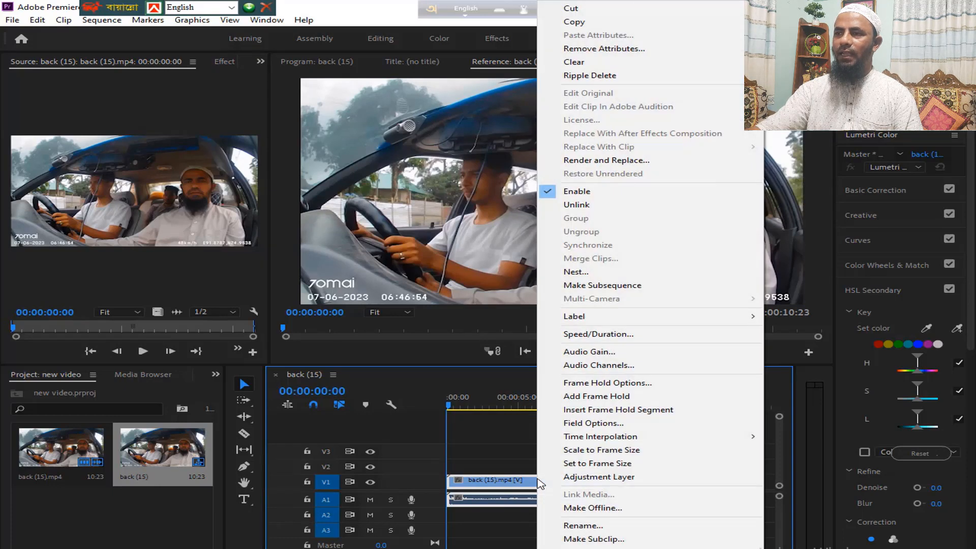
left_click(578, 205)
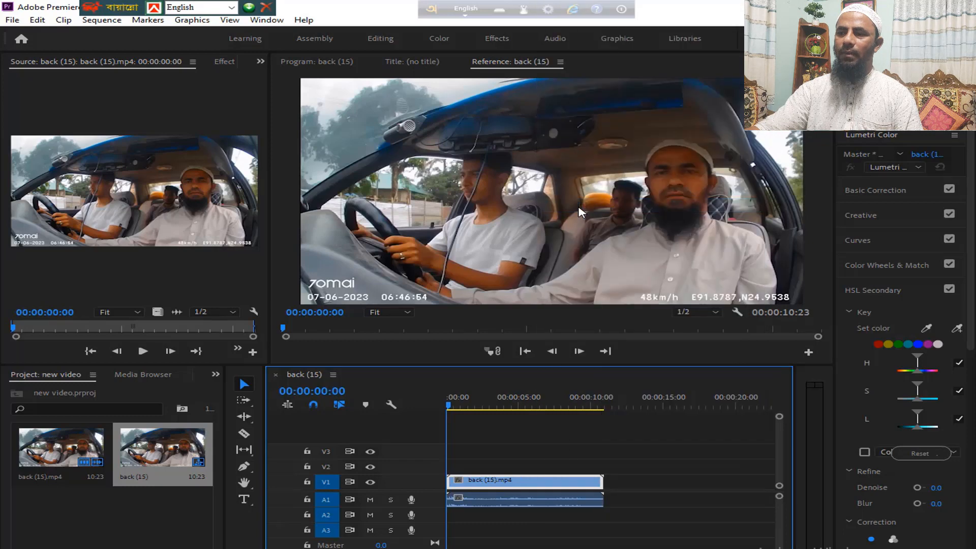
mouse_move(508, 489)
left_mouse_down()
mouse_move(511, 473)
mouse_move(496, 516)
mouse_move(492, 481)
left_mouse_up()
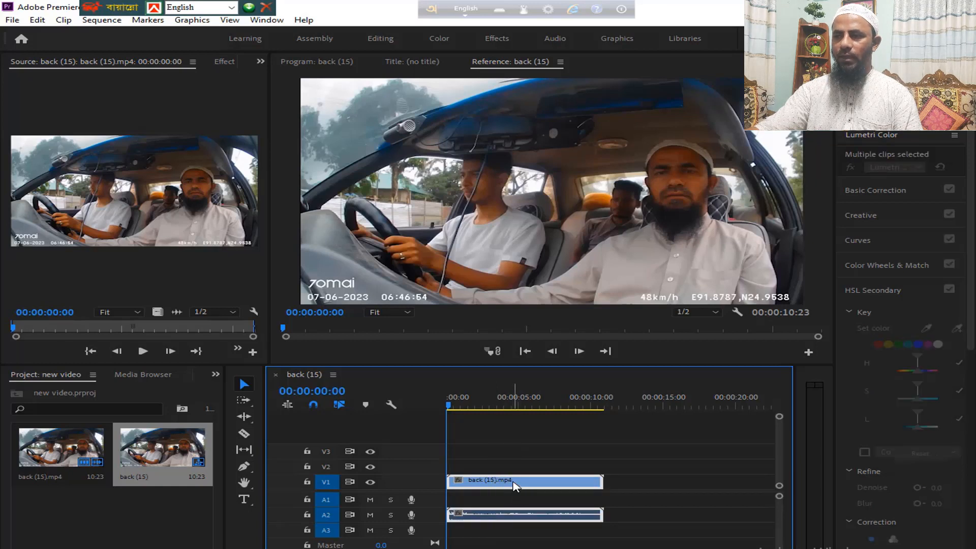
left_click(514, 532)
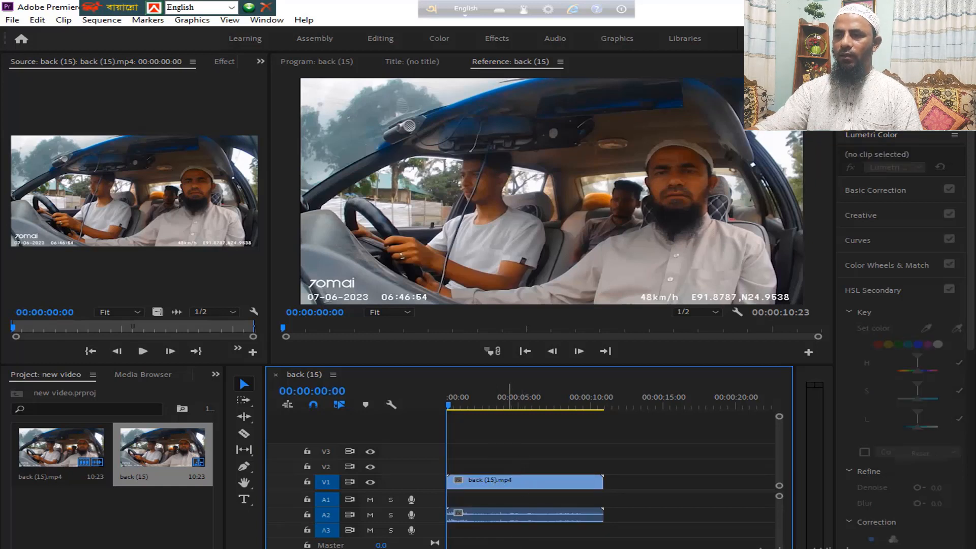
- Select both the video and audio clips of back (15).mp4 in the timeline and link them again
left_click_drag(517, 533, 538, 493)
right_click(534, 486)
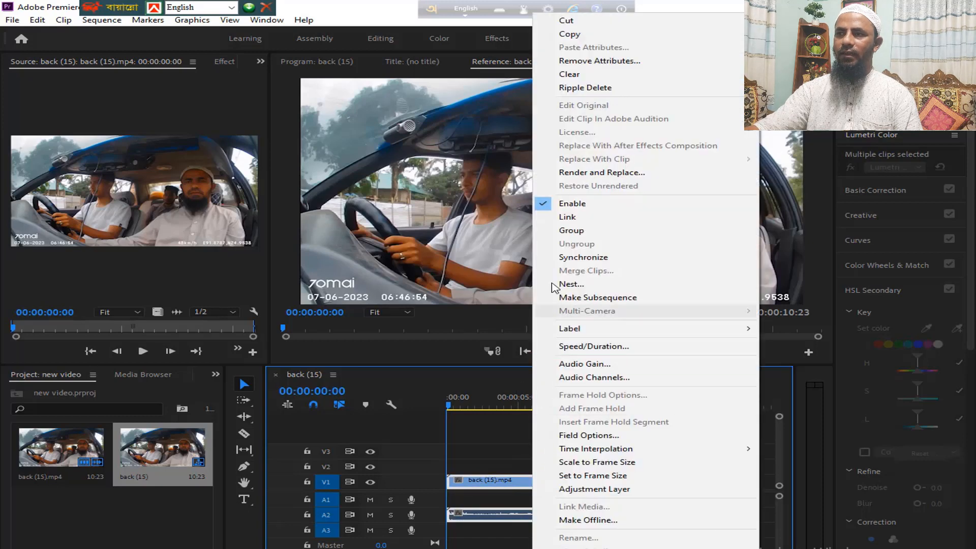
left_click(569, 222)
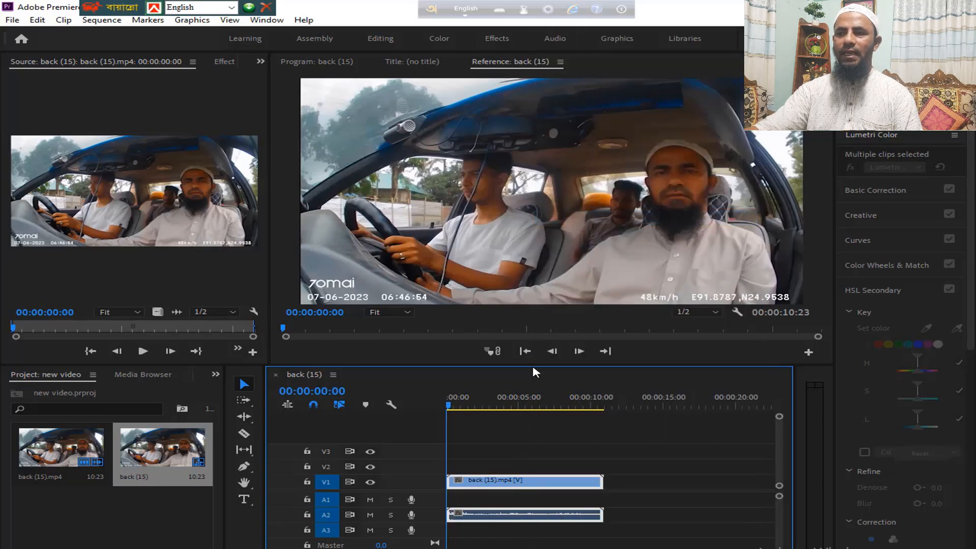
- Move the video part of the linked back (15).mp4 clip up to track V2
left_click(517, 542)
left_click_drag(506, 487, 507, 471)
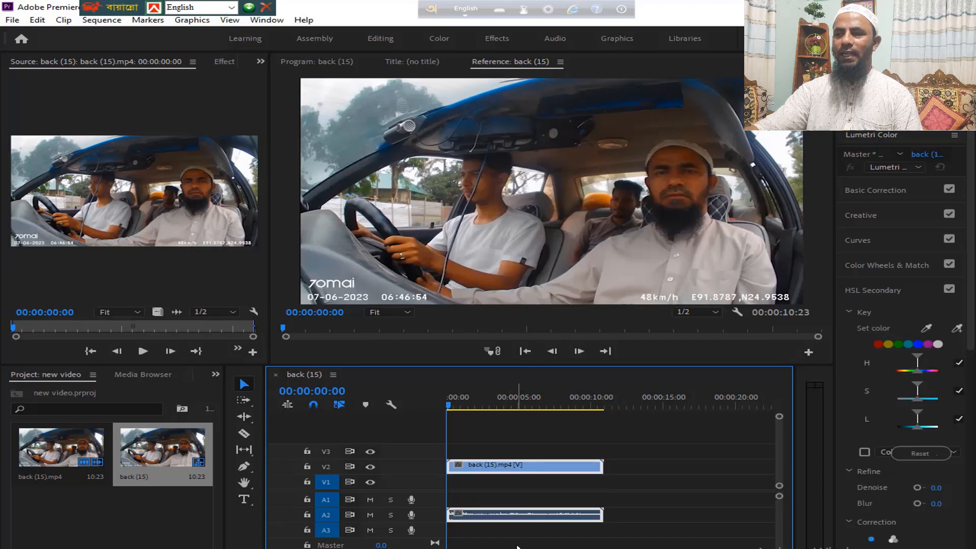
mouse_move(513, 523)
left_mouse_down()
mouse_move(539, 523)
mouse_move(506, 522)
left_mouse_up()
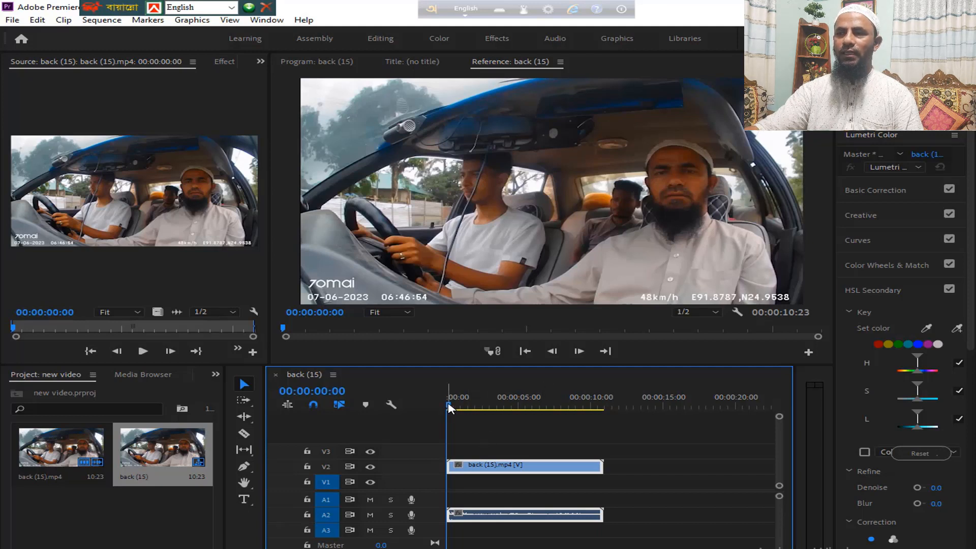
- Split the linked clip with the Razor tool at 00:00:02:07 and at 00:00:03:16
left_click_drag(448, 406, 479, 408)
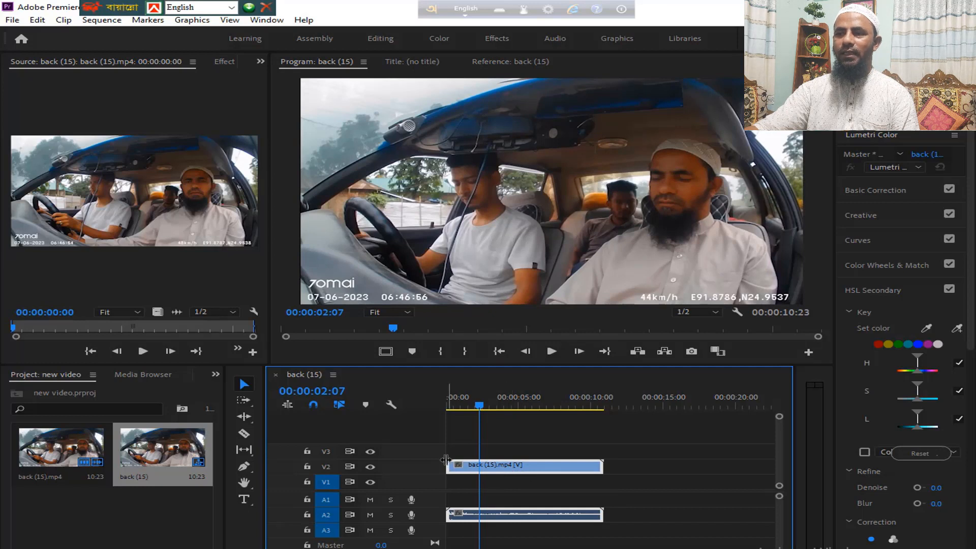
key("c")
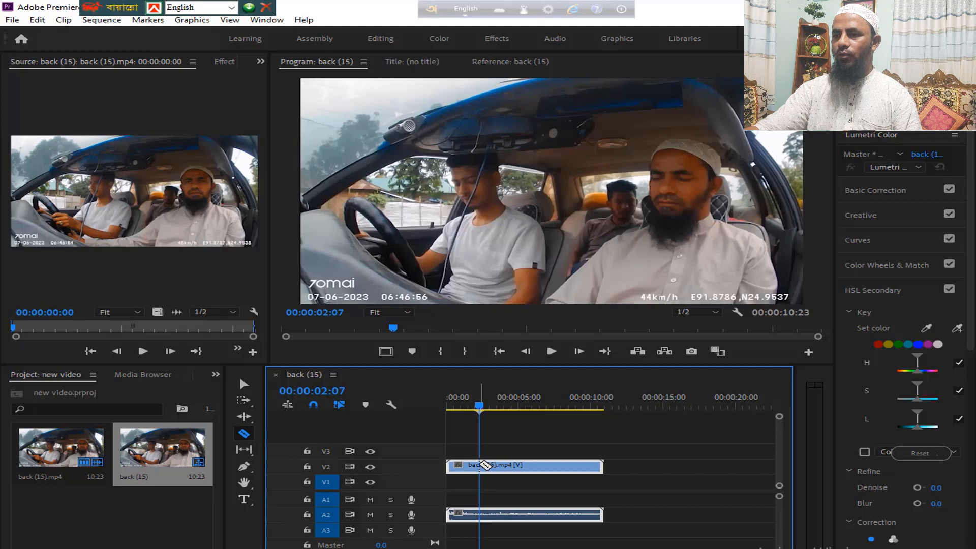
left_click(479, 465)
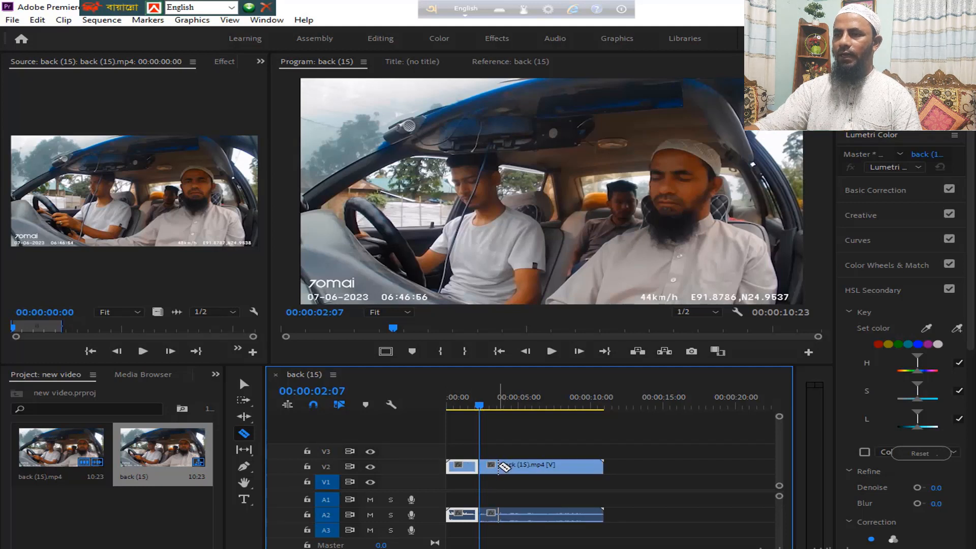
left_click(499, 406)
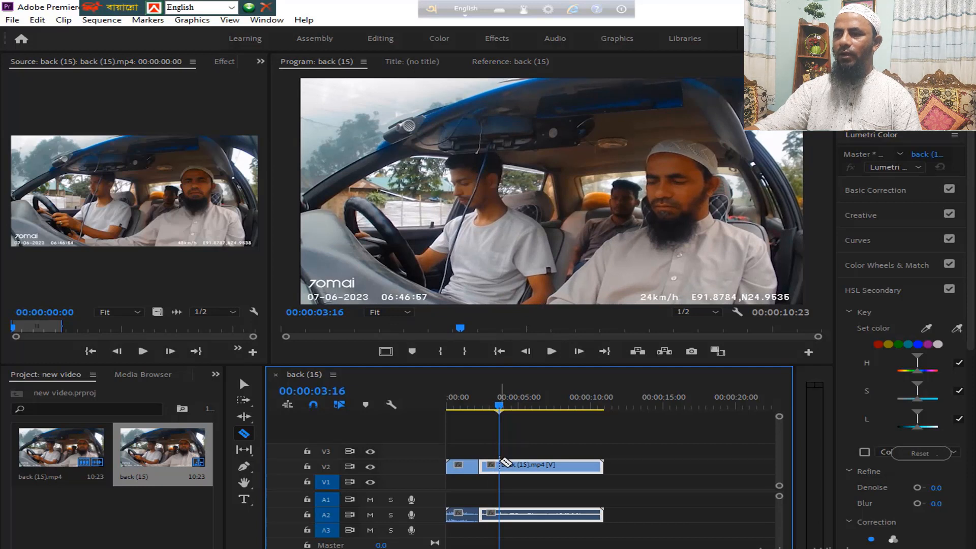
left_click(500, 464)
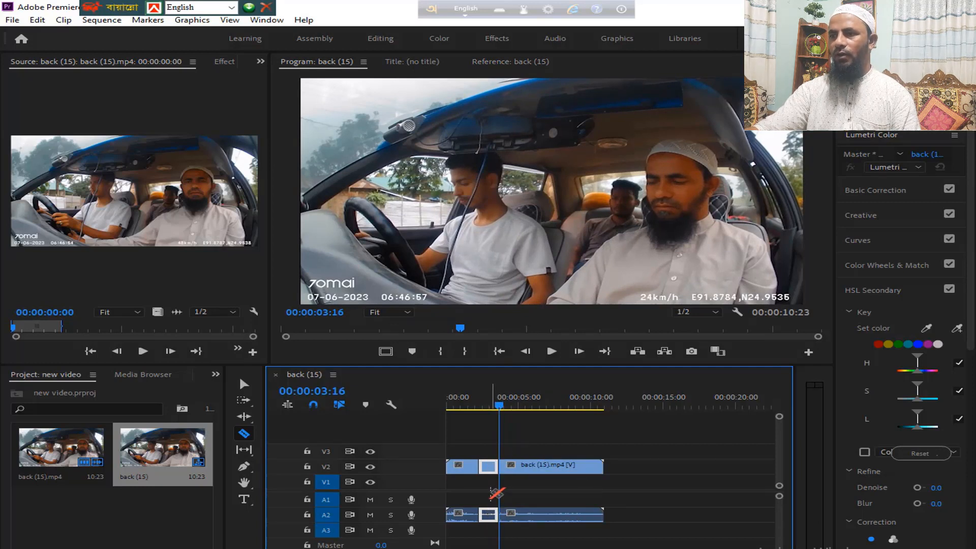
- Delete the short middle segment between the two cuts and close its gap with Ripple Delete
key("v")
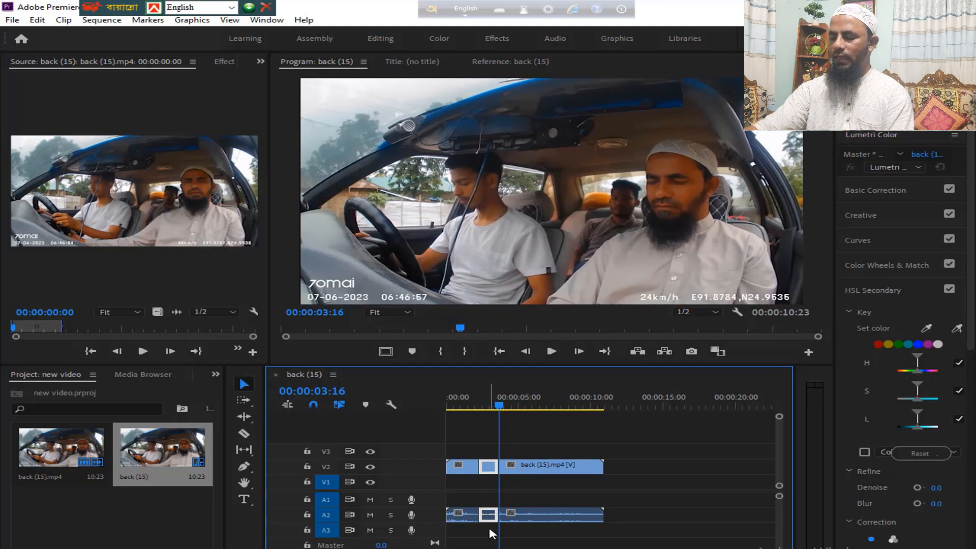
left_click(489, 463)
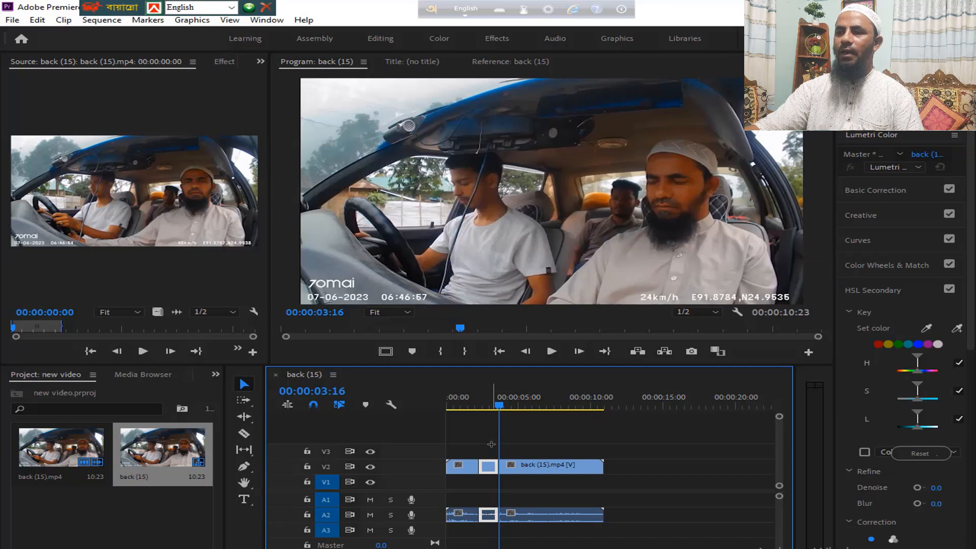
key("Delete")
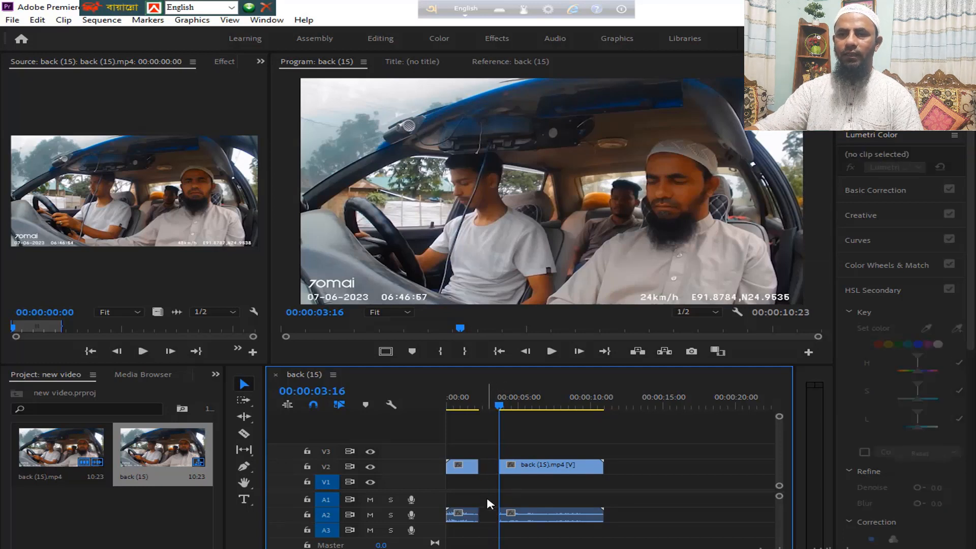
left_click(492, 468)
right_click(492, 468)
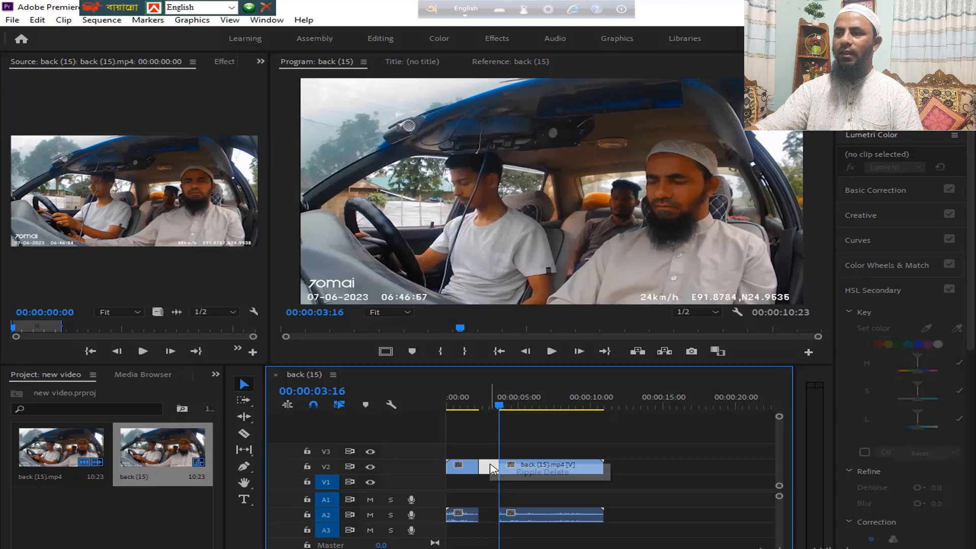
left_click(521, 474)
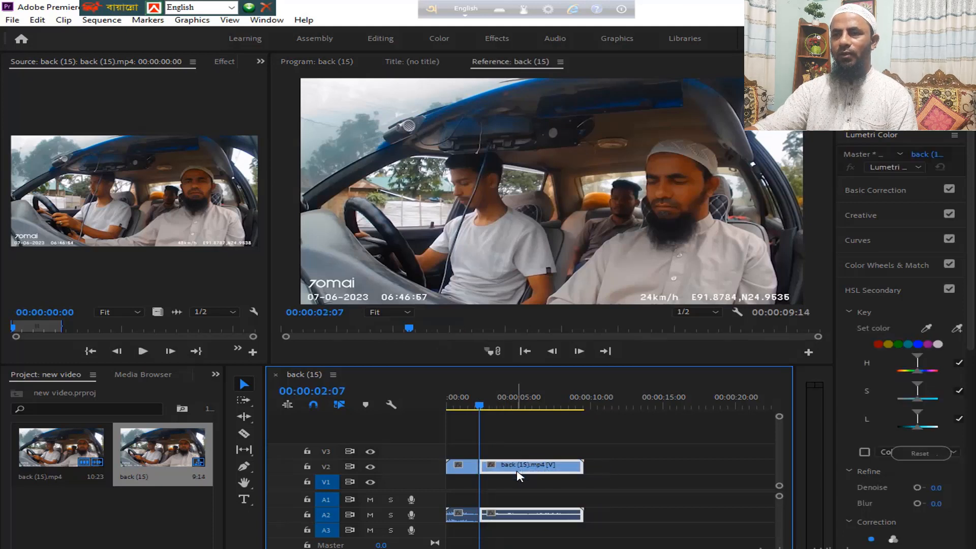
- Zoom in on the sequence and play it across the cut near 00:00:02:07 to check the join
left_click(473, 408)
left_click(472, 408)
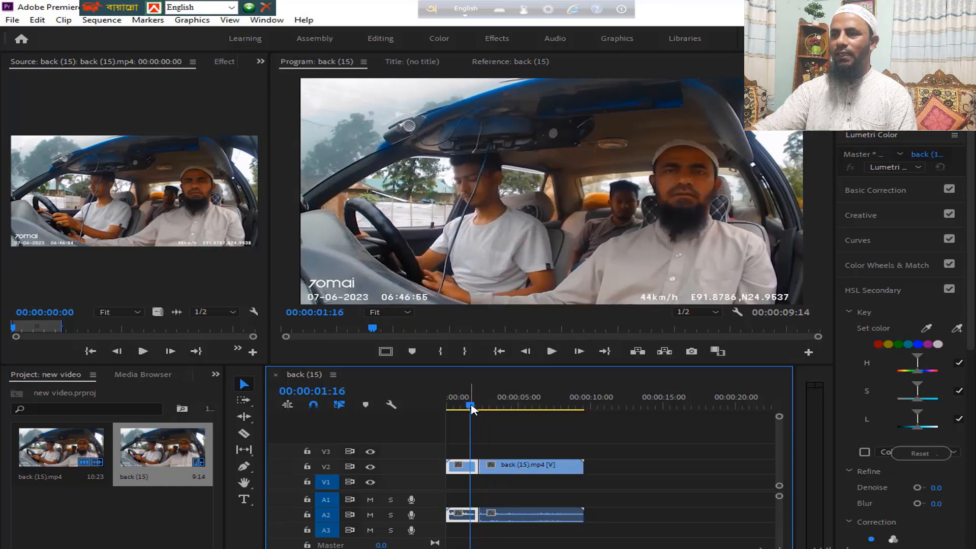
left_click_drag(472, 410, 478, 409)
left_click_drag(760, 548, 378, 548)
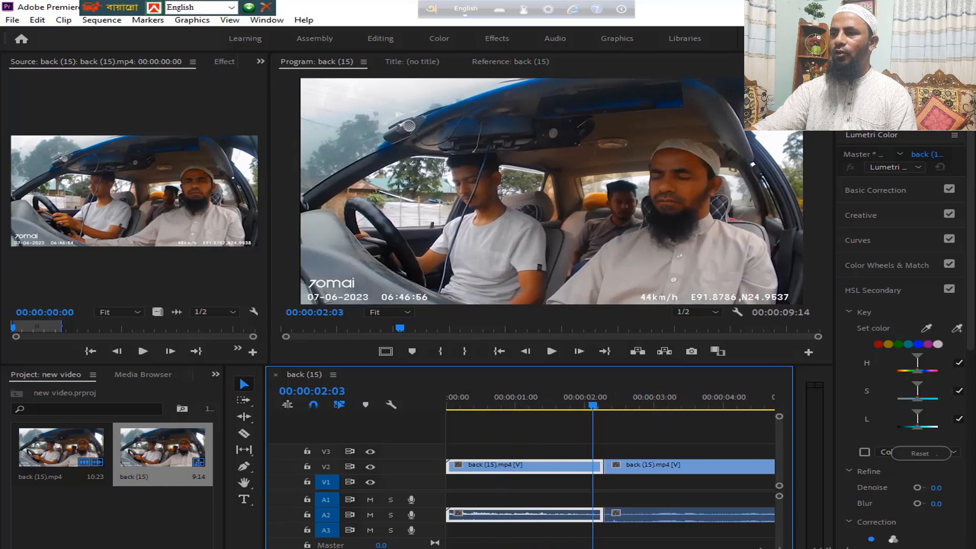
key("space")
key("space")
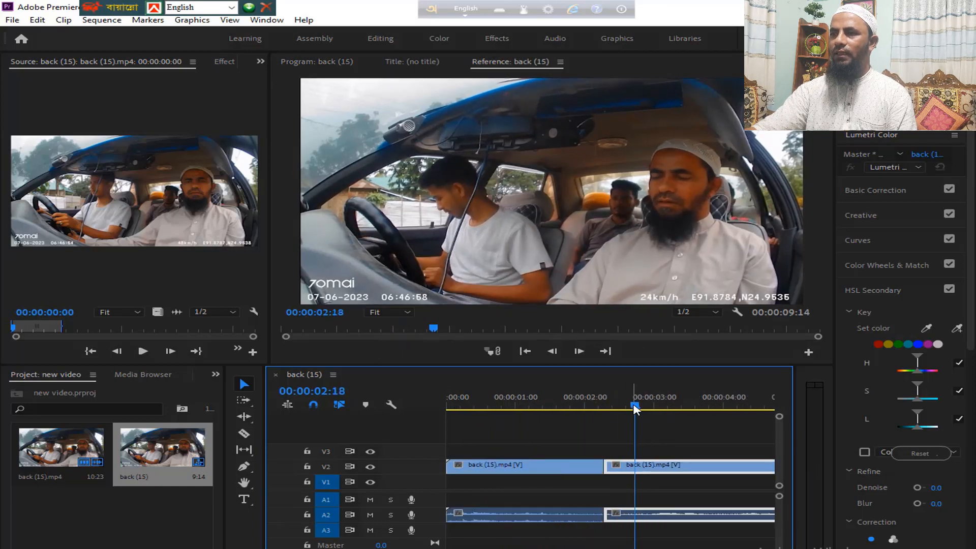
left_click_drag(635, 409, 596, 410)
key("space")
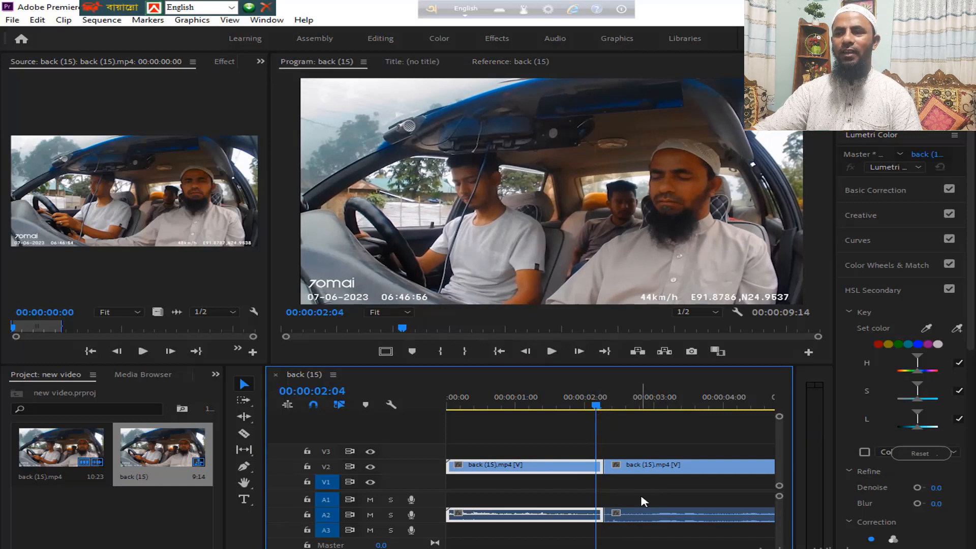
- Look through the project panel's companion panels, the source monitor's extra commands, the Media Browser and Libraries
left_click(216, 376)
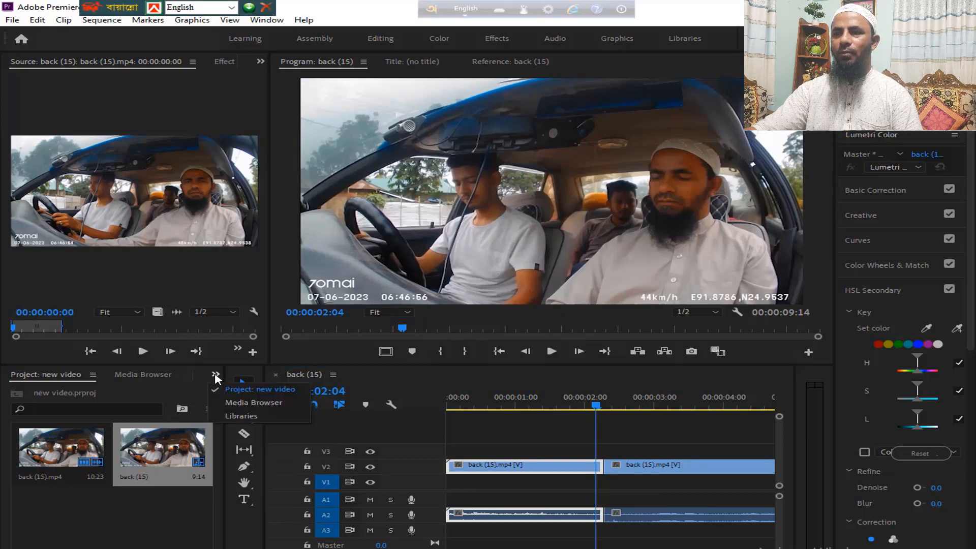
left_click(215, 388)
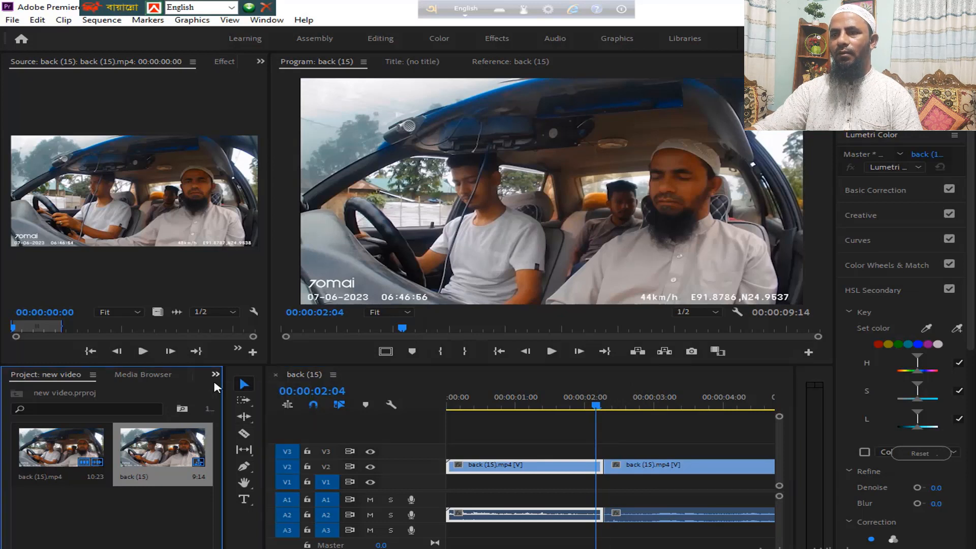
left_click(237, 349)
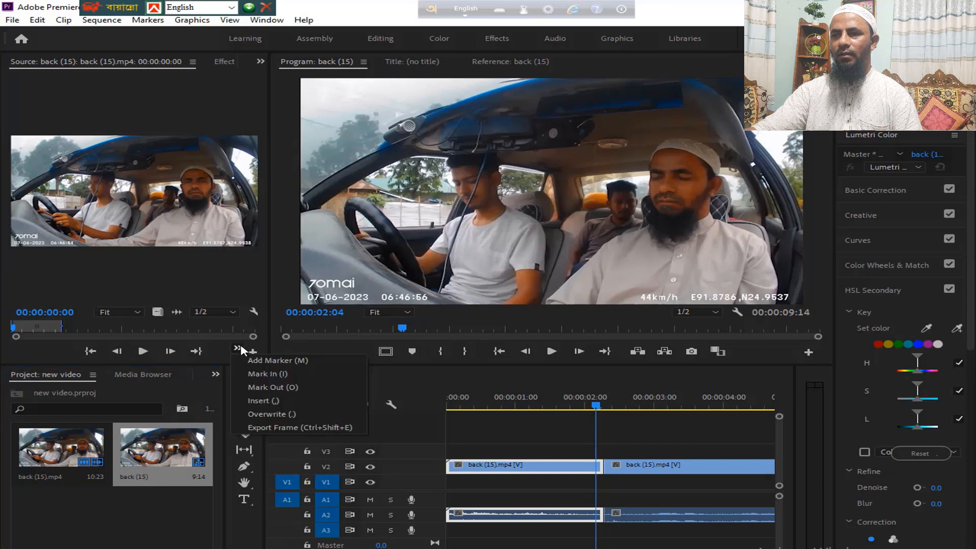
left_click(240, 350)
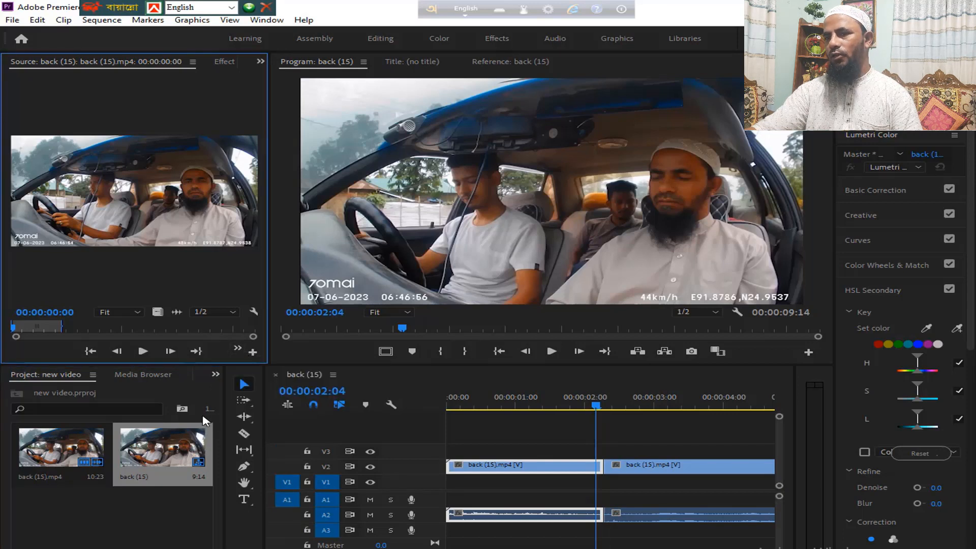
left_click(152, 375)
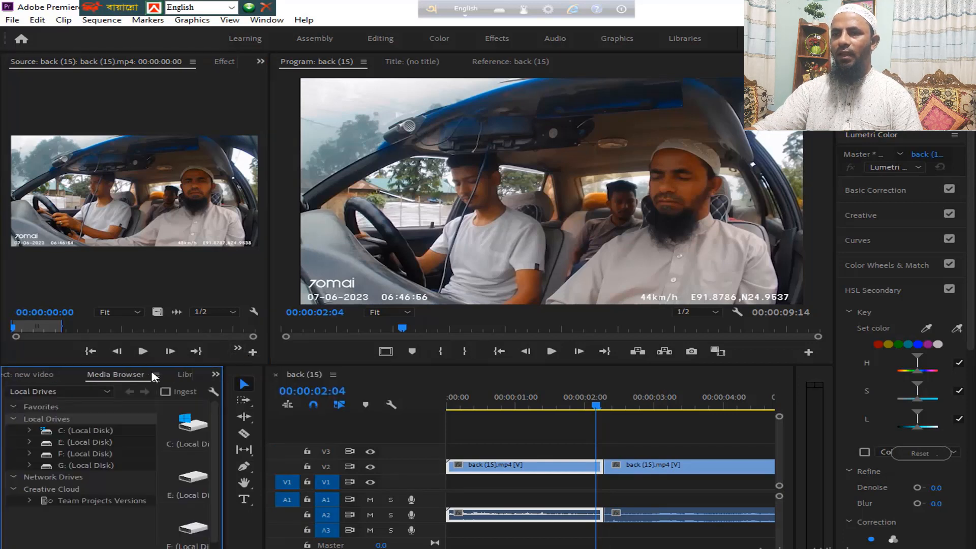
left_click(185, 375)
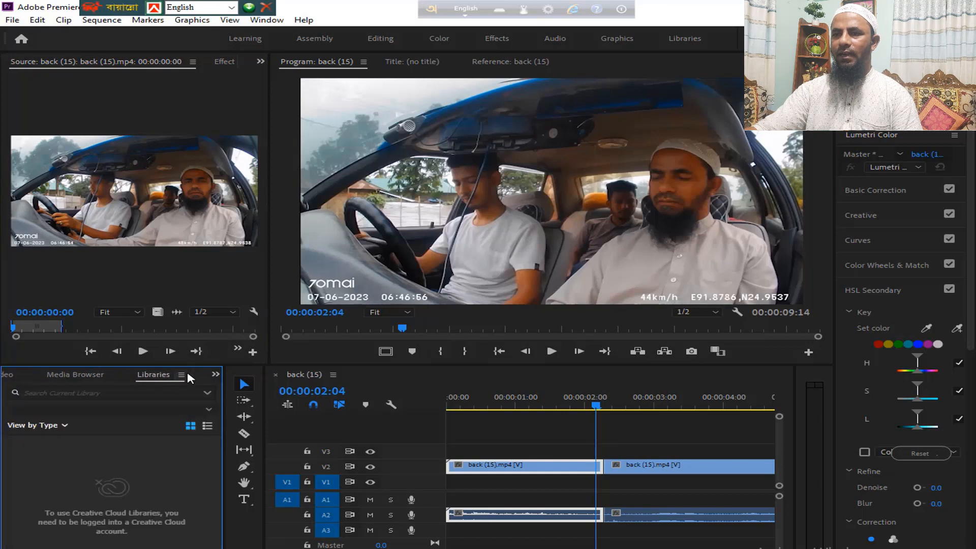
left_click(215, 375)
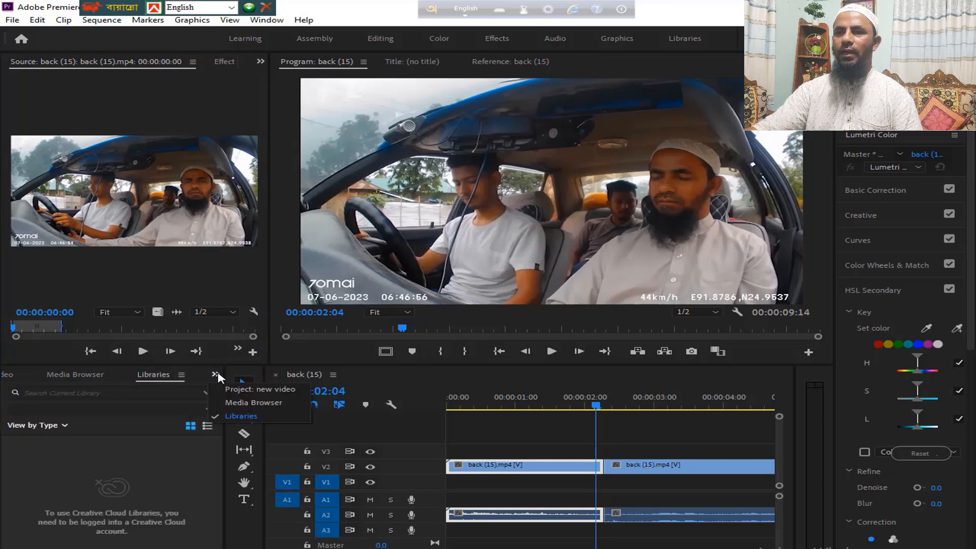
left_click(226, 402)
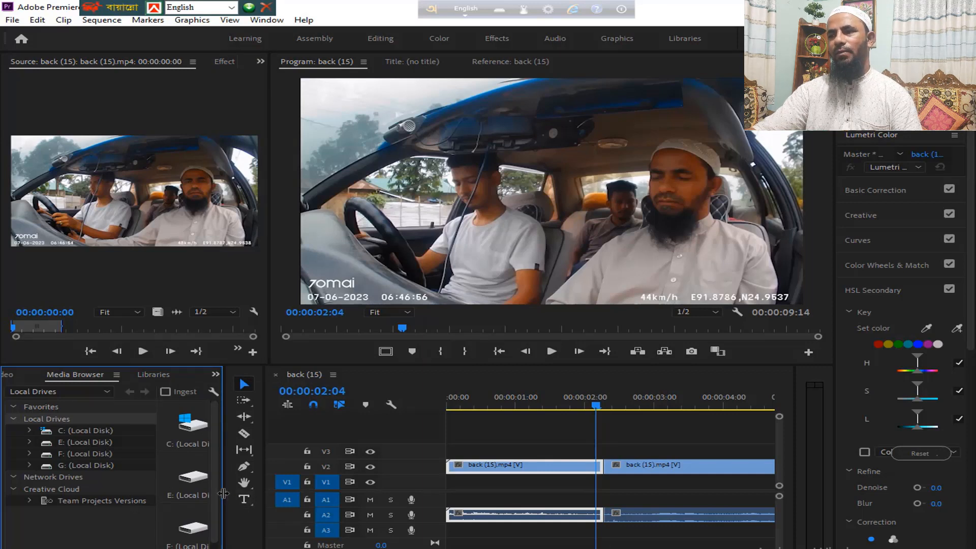
- Narrow the Media Browser panel and widen the timeline panel
left_click_drag(220, 499, 186, 494)
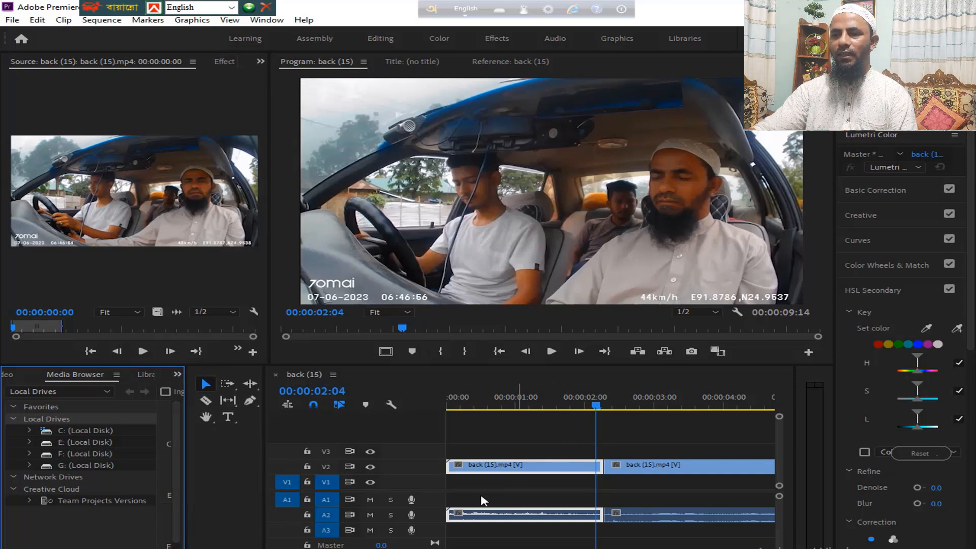
left_click_drag(508, 548, 681, 548)
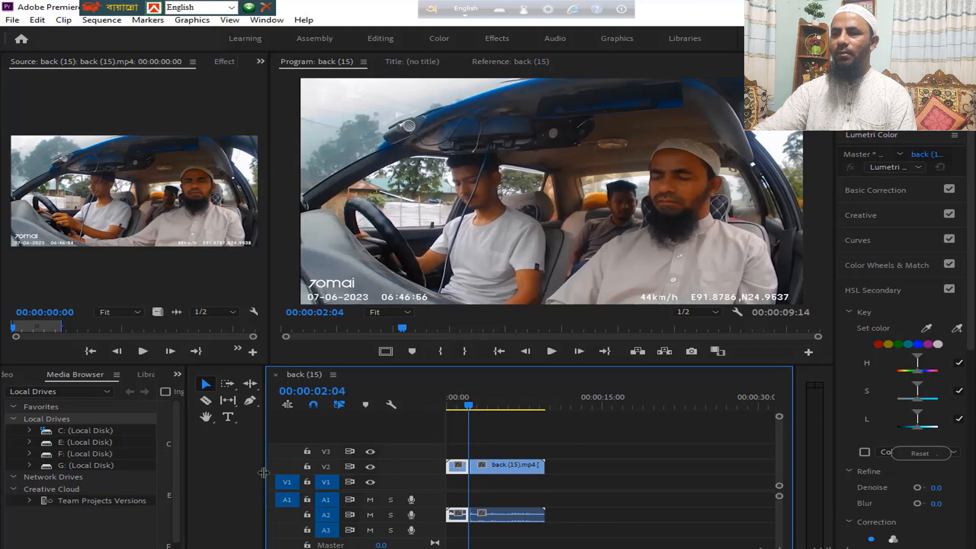
left_click_drag(265, 473, 208, 475)
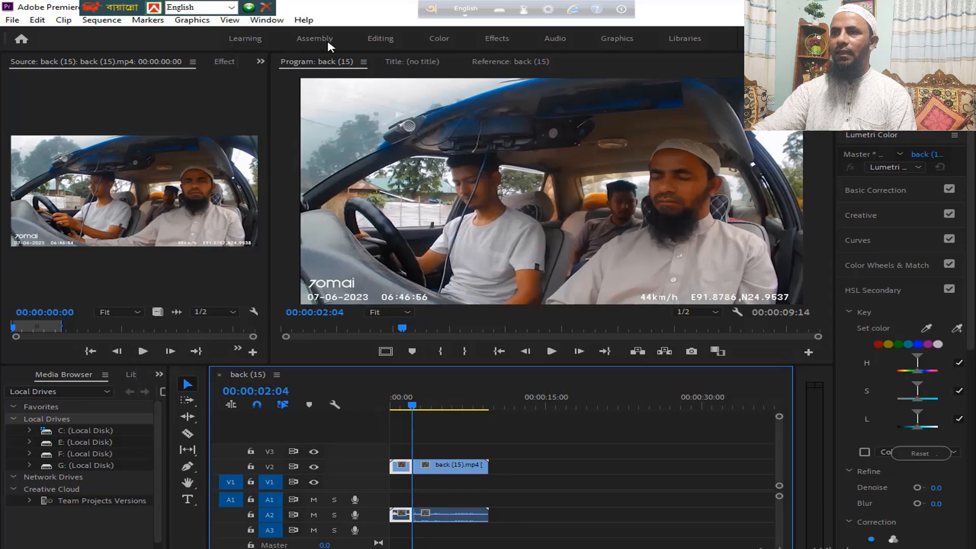
- Switch to the Editing workspace and open the Video Transitions folder in the Effects panel
left_click(388, 44)
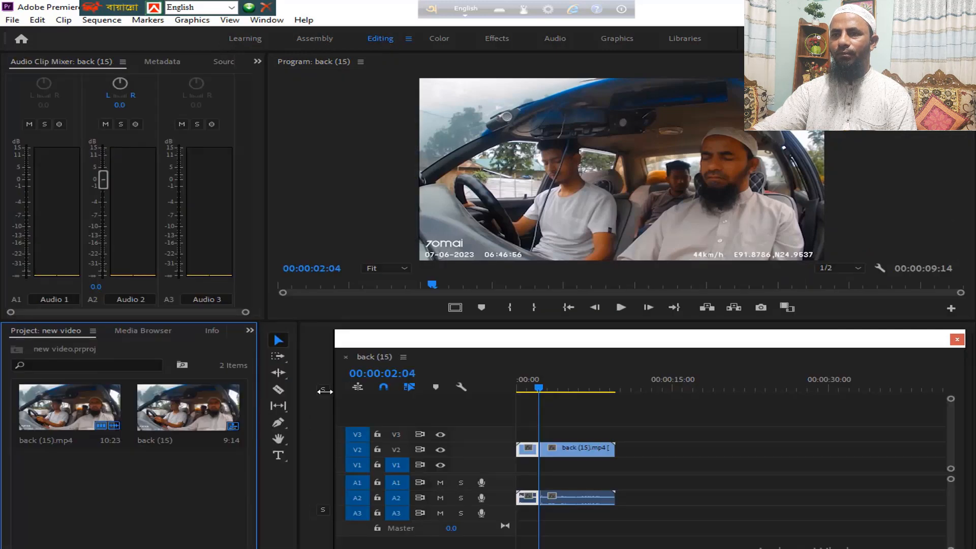
left_click(250, 331)
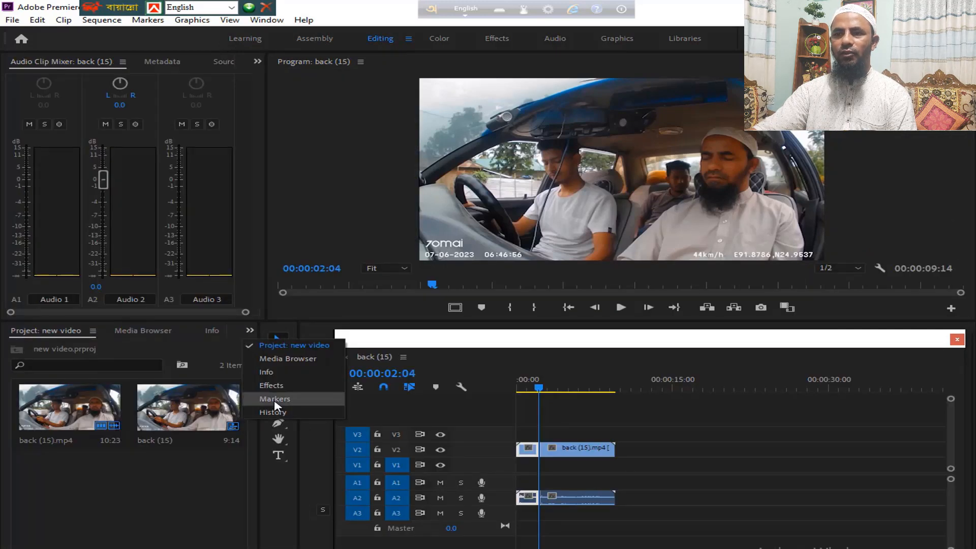
left_click(271, 386)
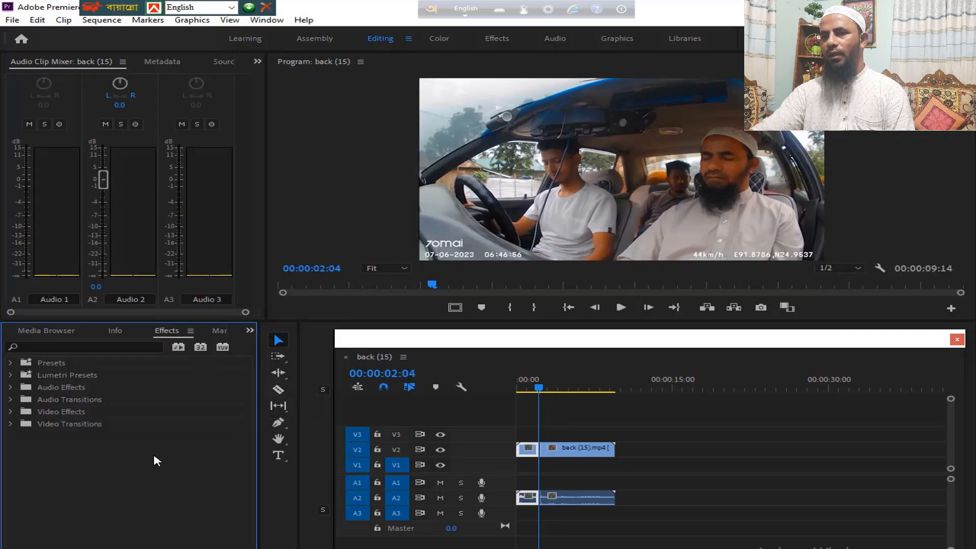
left_click(10, 424)
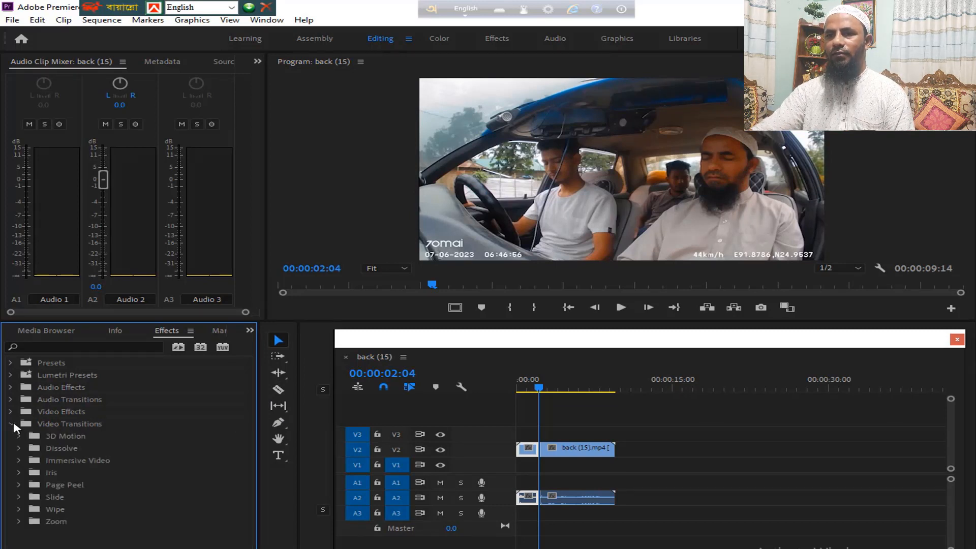
- Apply the Cube Spin transition from 3D Motion to the cut between the two clips on track V2
left_click(79, 438)
double_click(79, 438)
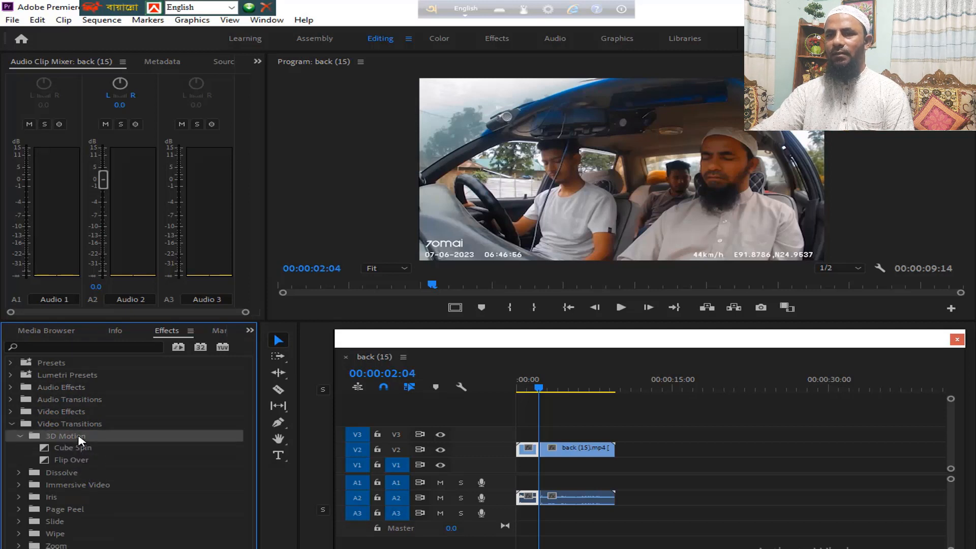
left_click(73, 451)
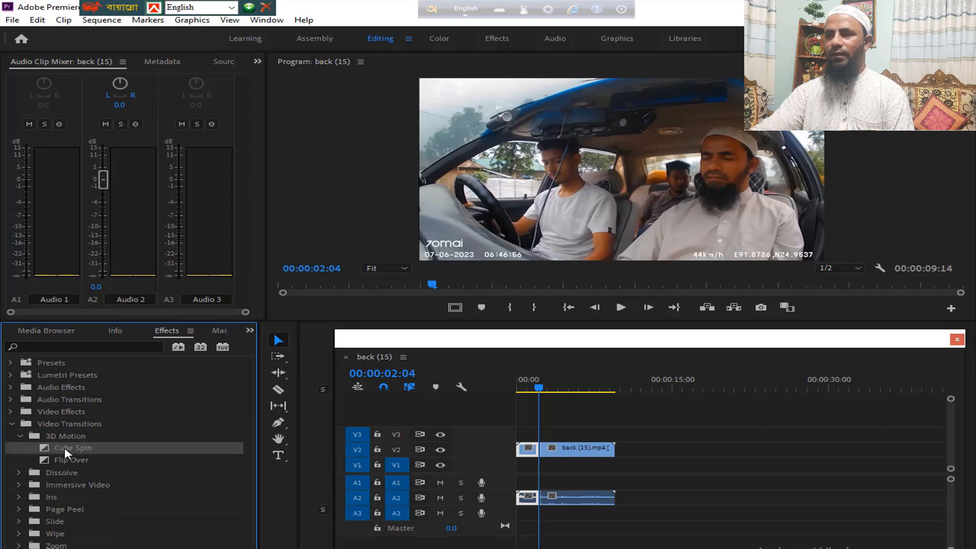
left_click_drag(67, 451, 549, 462)
- Play the sequence twice across the first cut to preview the Cube Spin transition
left_click_drag(539, 388, 532, 388)
key("space")
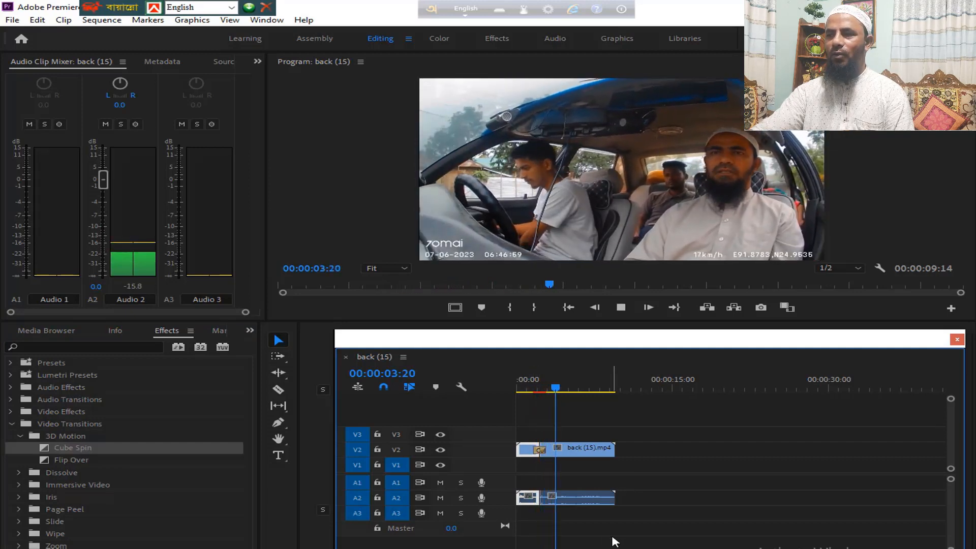
key("space")
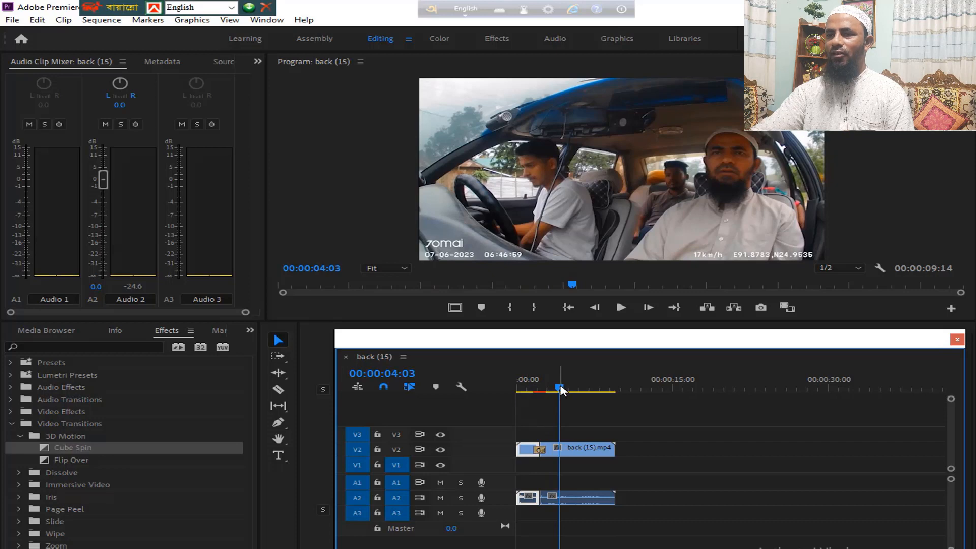
left_click_drag(560, 387, 533, 391)
key("space")
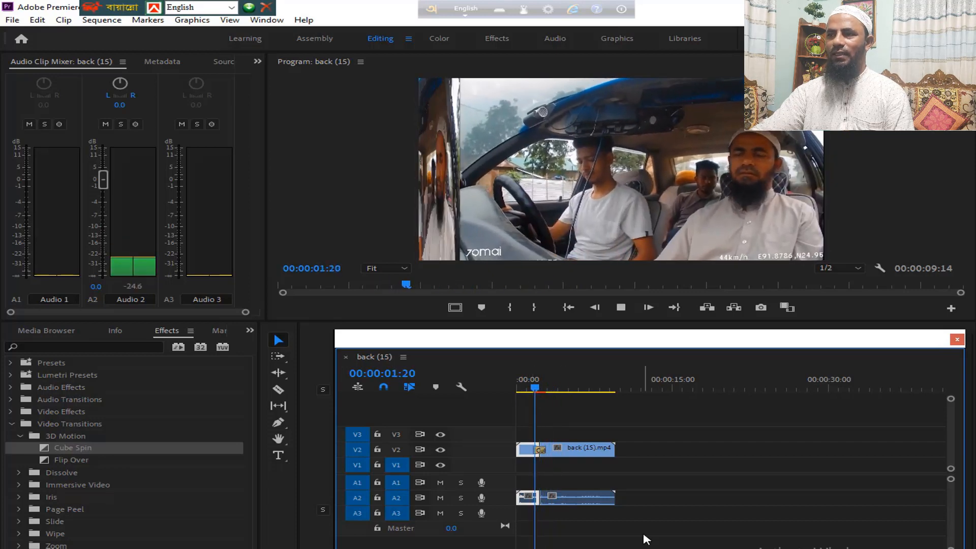
key("space")
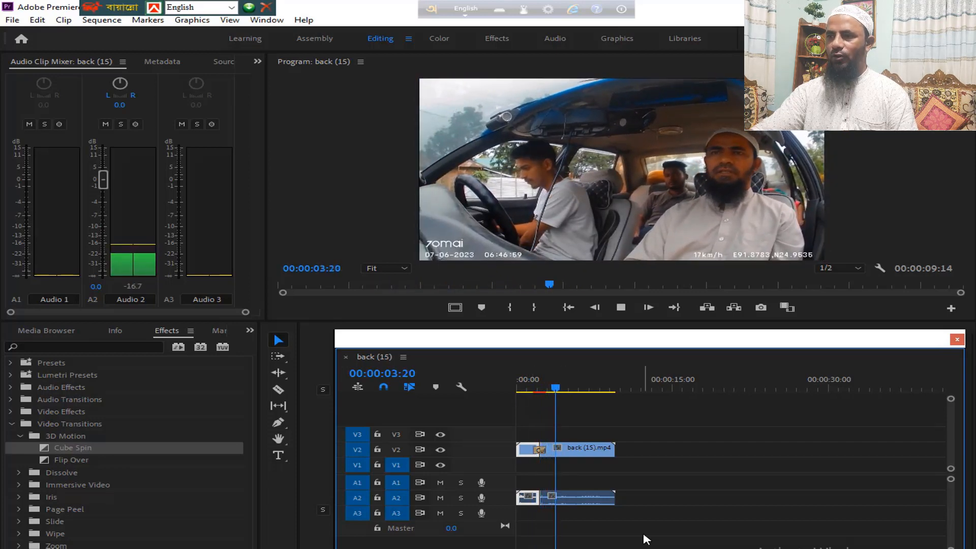
- Split the second back (15).mp4 clip at about 5 seconds with the Razor tool
key("c")
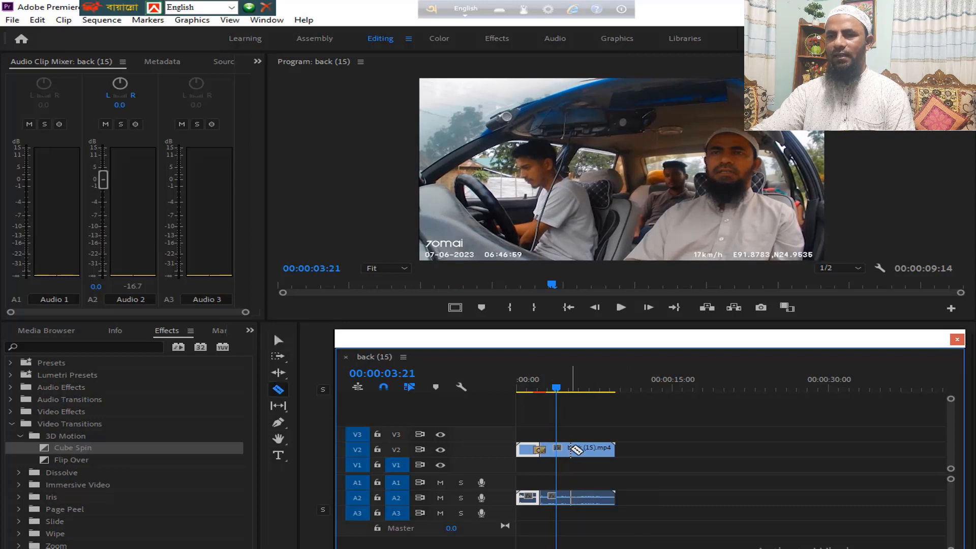
left_click(570, 449)
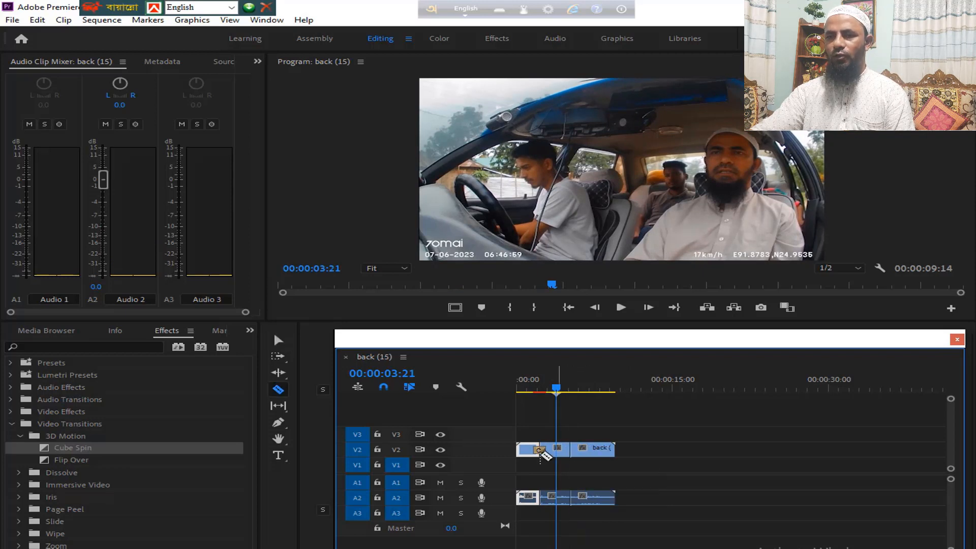
- Apply a transition from the Zoom group to the new cut on track V2 and play it back
left_click(18, 547)
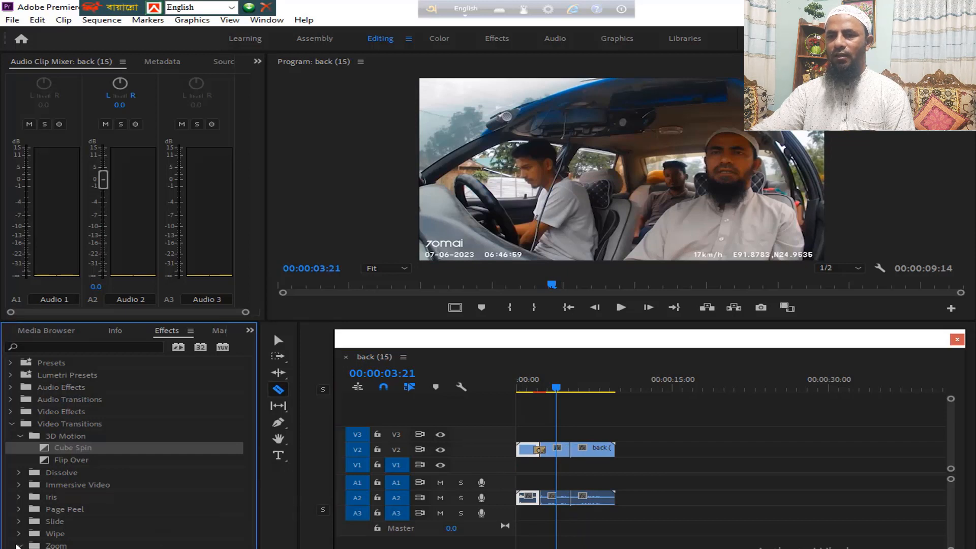
left_click(72, 548)
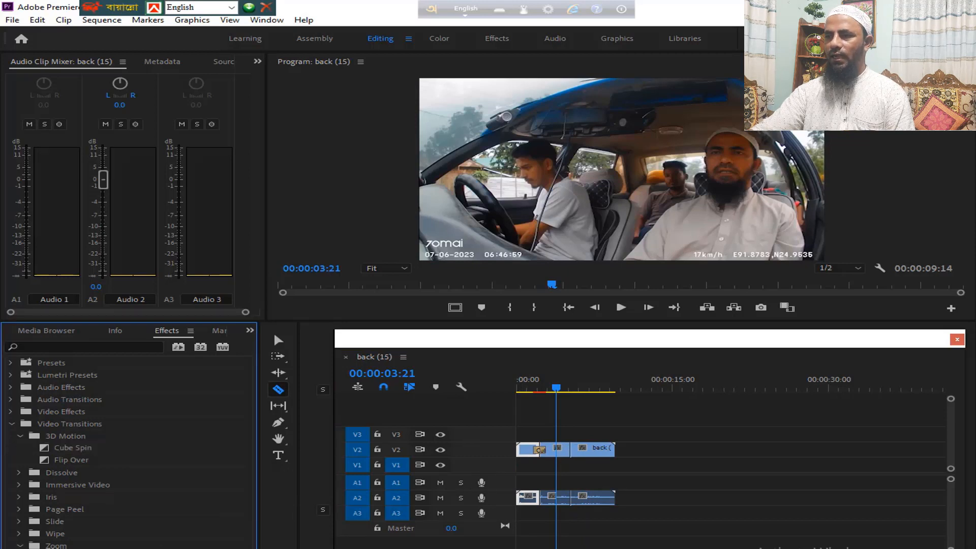
left_click_drag(71, 548, 576, 456)
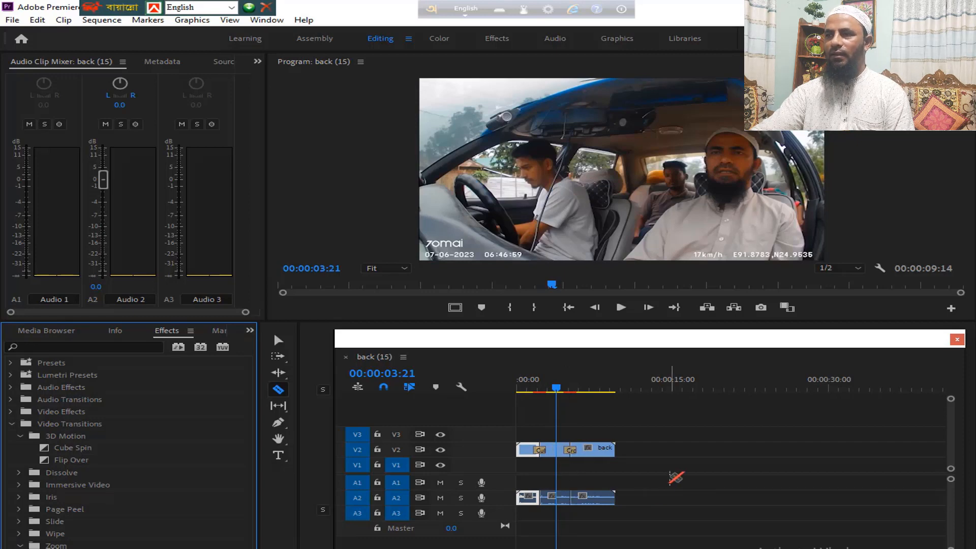
key("space")
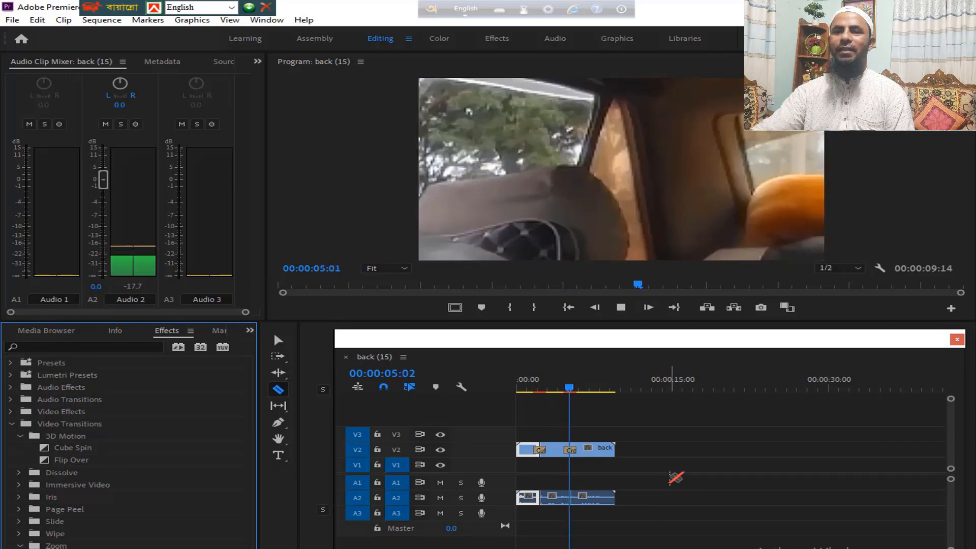
key("space")
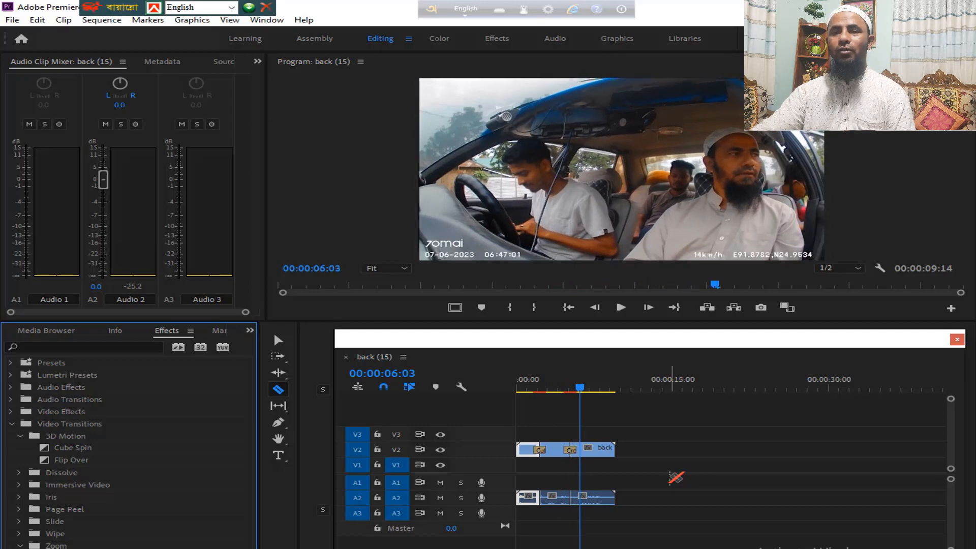